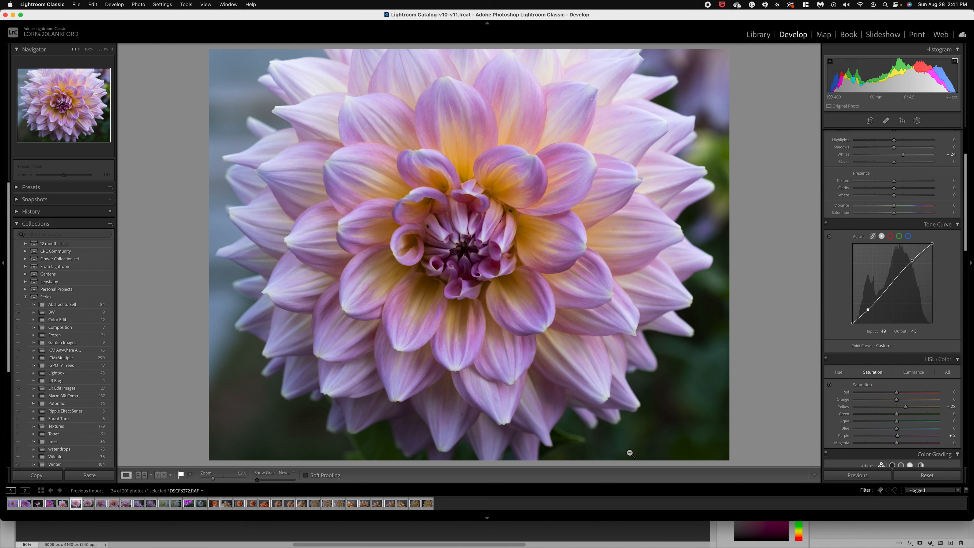
# Add a radial gradient mask over the flower's centre with Feather 49, and hide the mask overlay
pyautogui.scroll(5, 844, 283)
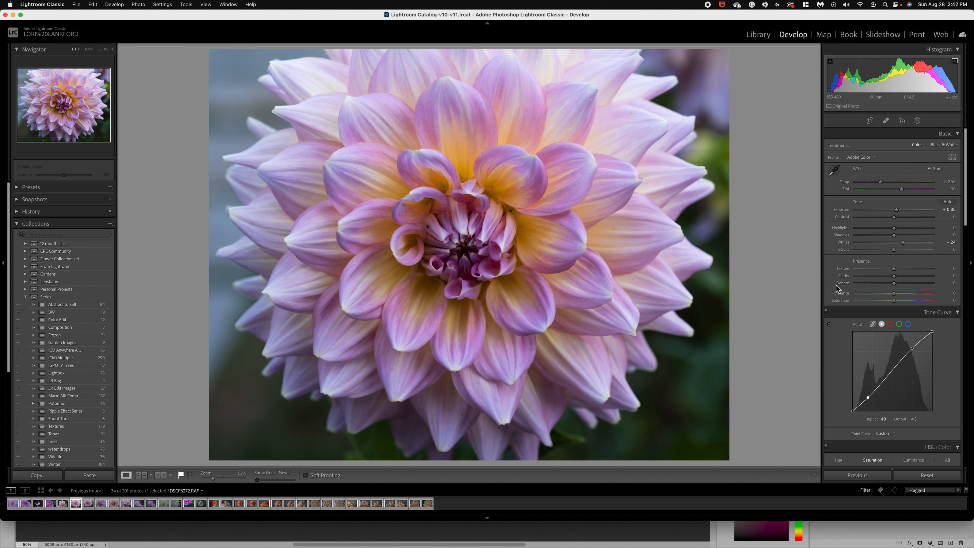
pyautogui.click(918, 121)
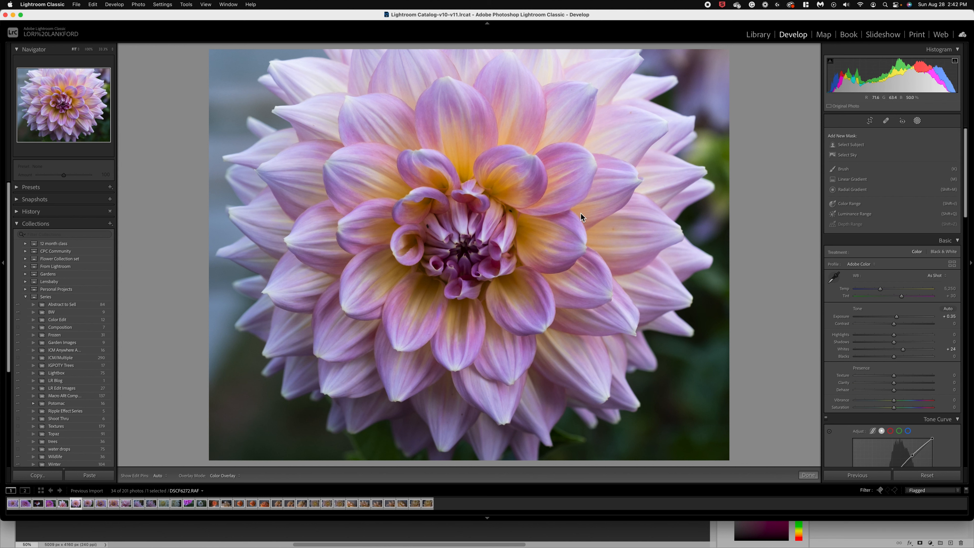
pyautogui.click(860, 189)
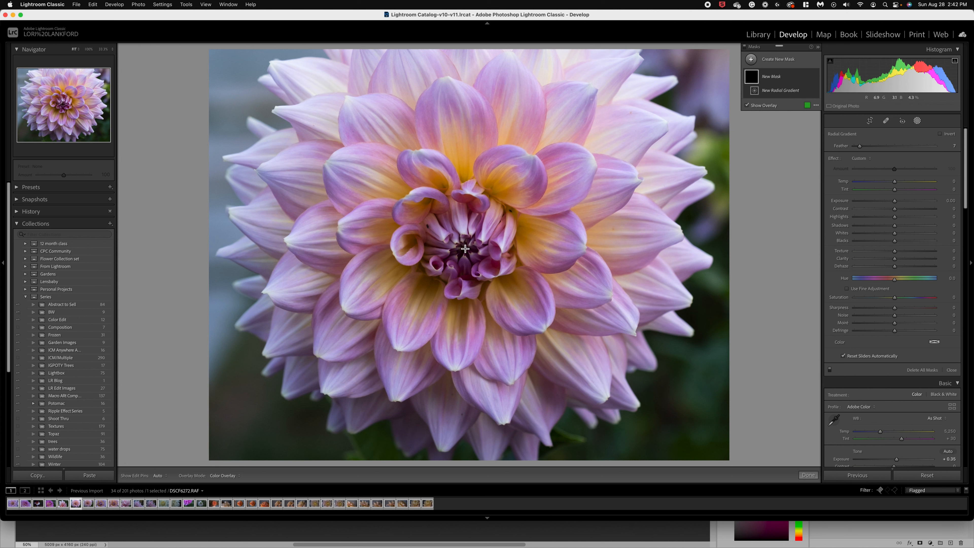
pyautogui.moveTo(463, 247); pyautogui.dragTo(588, 355)
pyautogui.moveTo(478, 289); pyautogui.dragTo(475, 286)
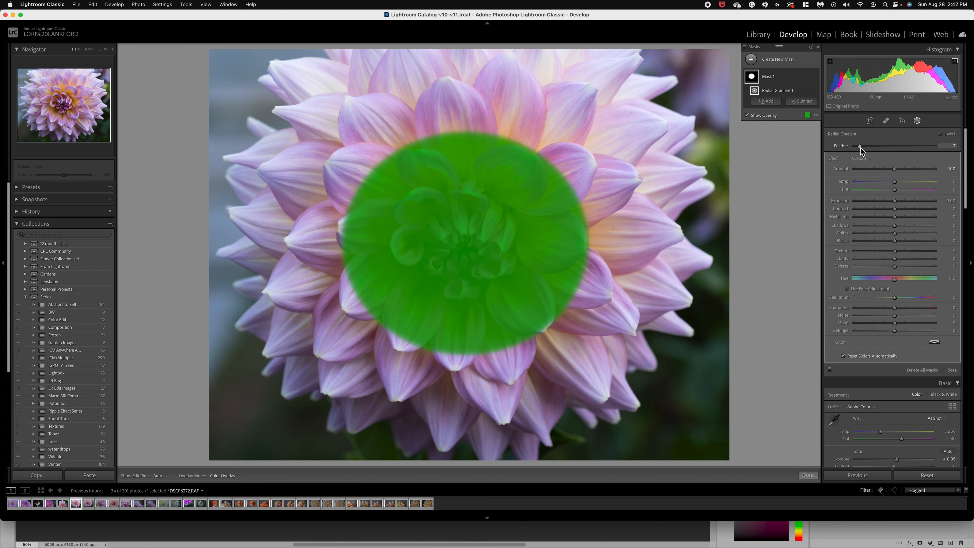
pyautogui.moveTo(859, 146); pyautogui.dragTo(894, 156)
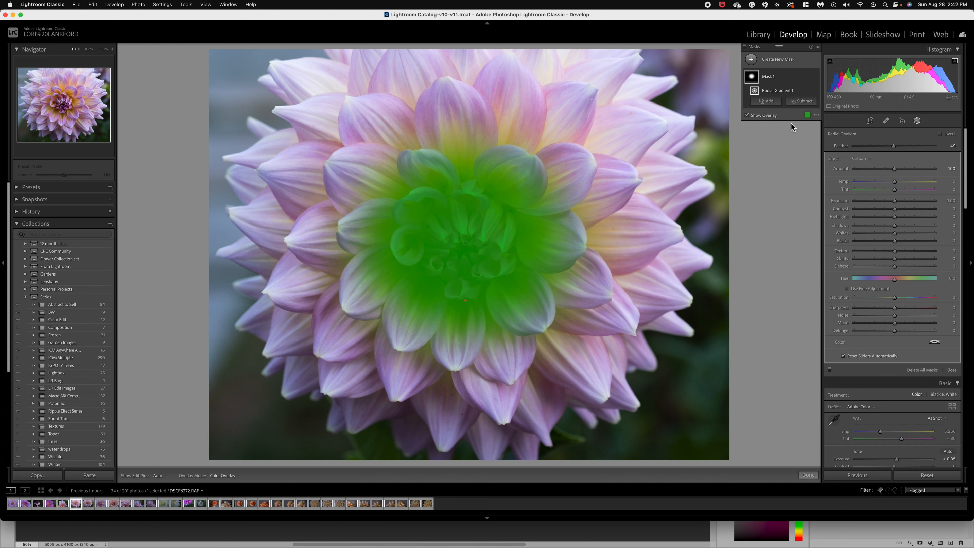
pyautogui.click(746, 115)
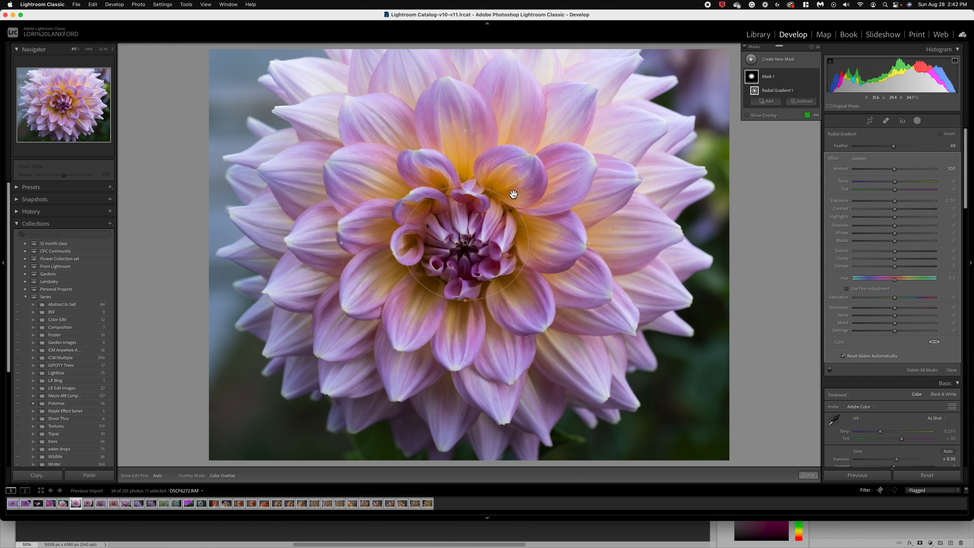
# Adjust the radial mask to Highlights -34, Shadows 30, Whites 21 and Clarity 13, raise Texture to about 18, and close masking
pyautogui.press('z')
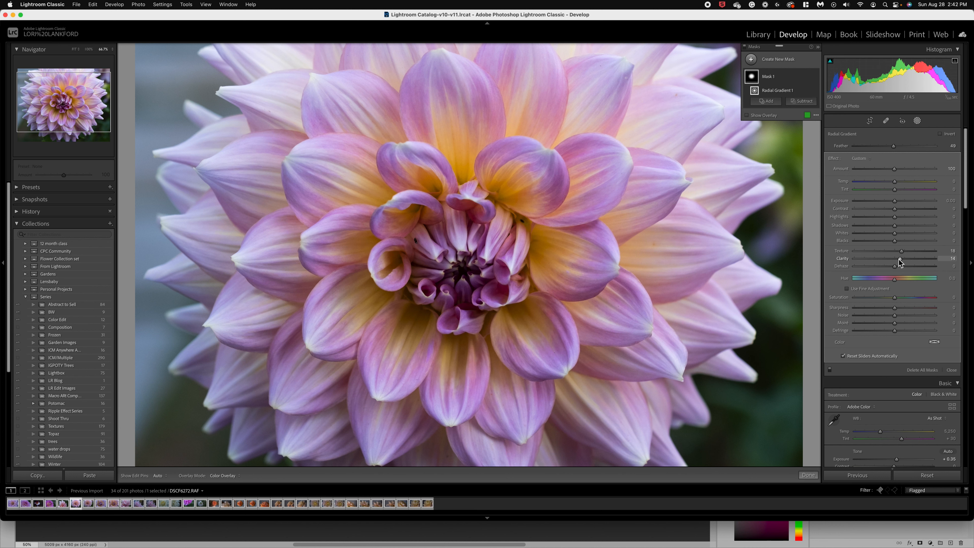
pyautogui.moveTo(900, 260); pyautogui.dragTo(899, 260)
pyautogui.click(885, 217)
pyautogui.click(902, 233)
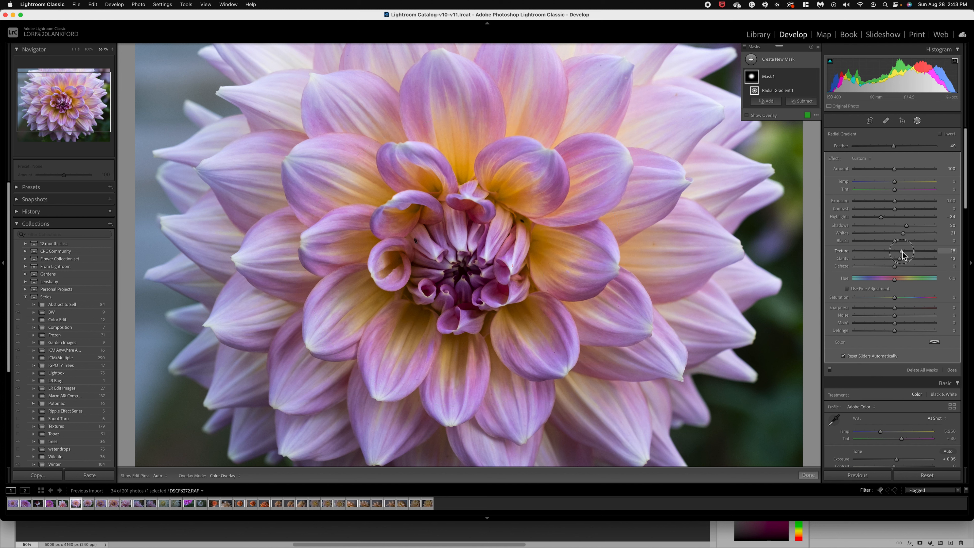
pyautogui.moveTo(901, 251); pyautogui.dragTo(903, 252)
pyautogui.click(809, 475)
# Compare the whole flower photo with its unedited Before version and return to the edited one
pyautogui.press('super+minus')
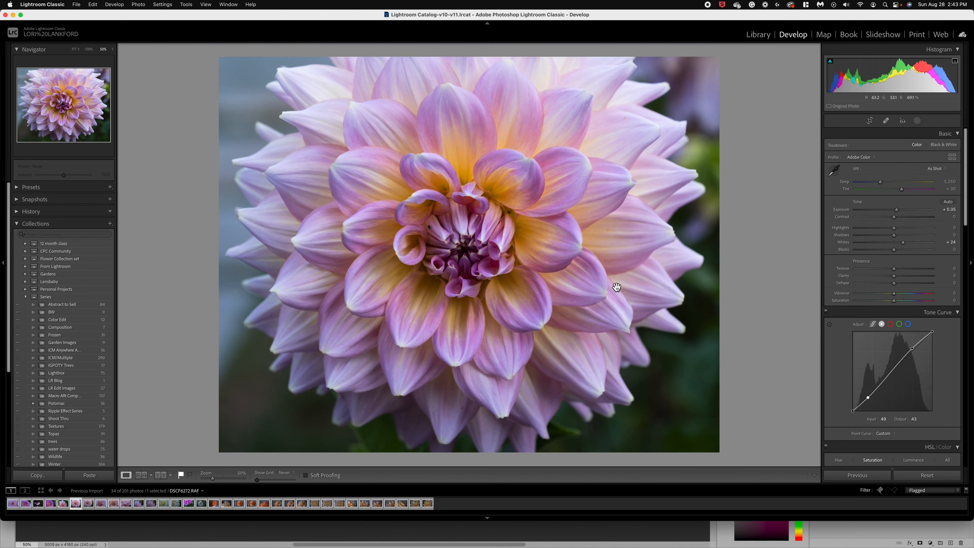
pyautogui.press('\\')
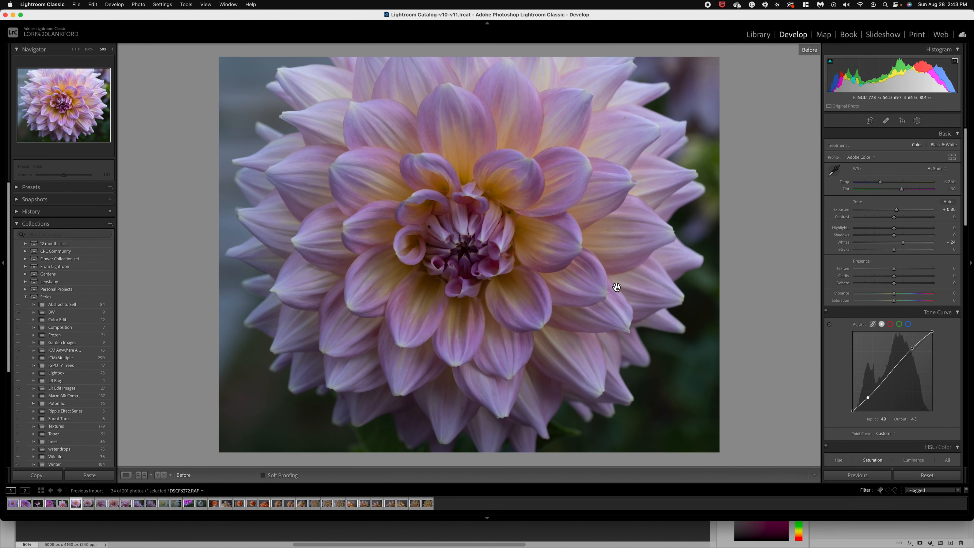
pyautogui.press('\\')
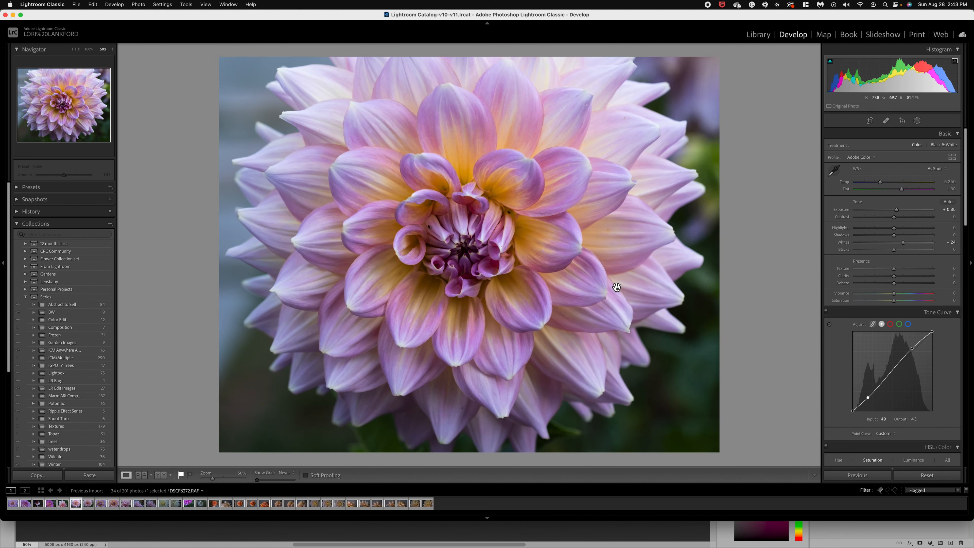
# Compare the flower's centre at the Add Radial Gradient history state with the latest Clarity adjustment state
pyautogui.click(17, 225)
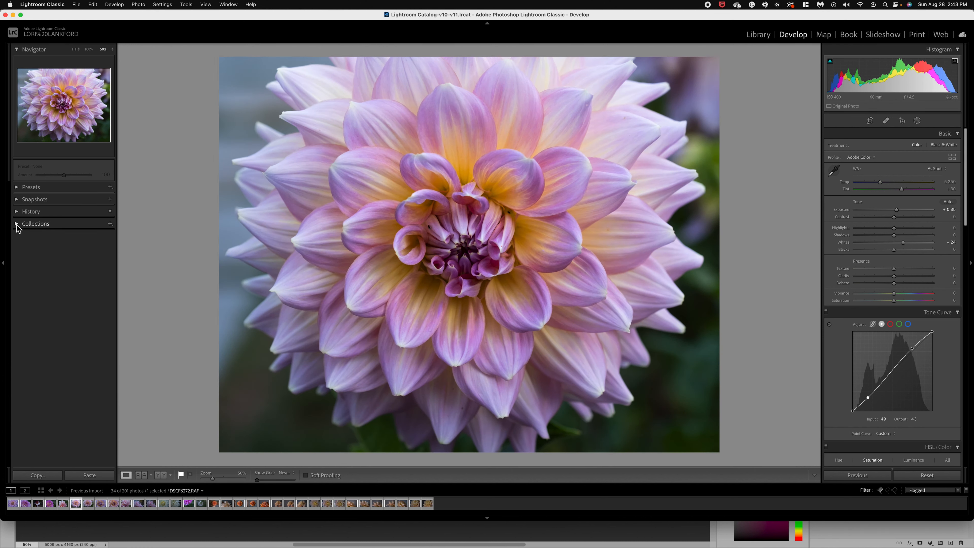
pyautogui.click(16, 214)
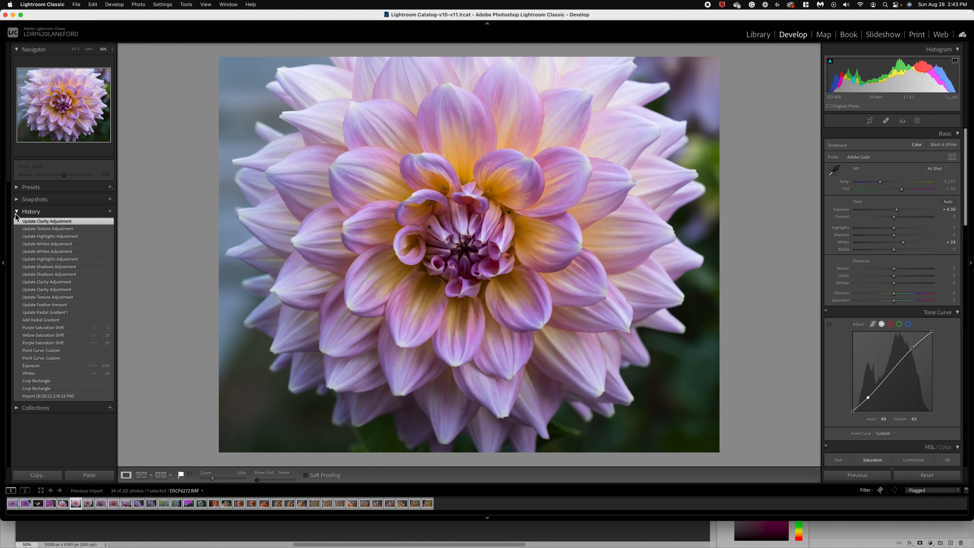
pyautogui.click(54, 321)
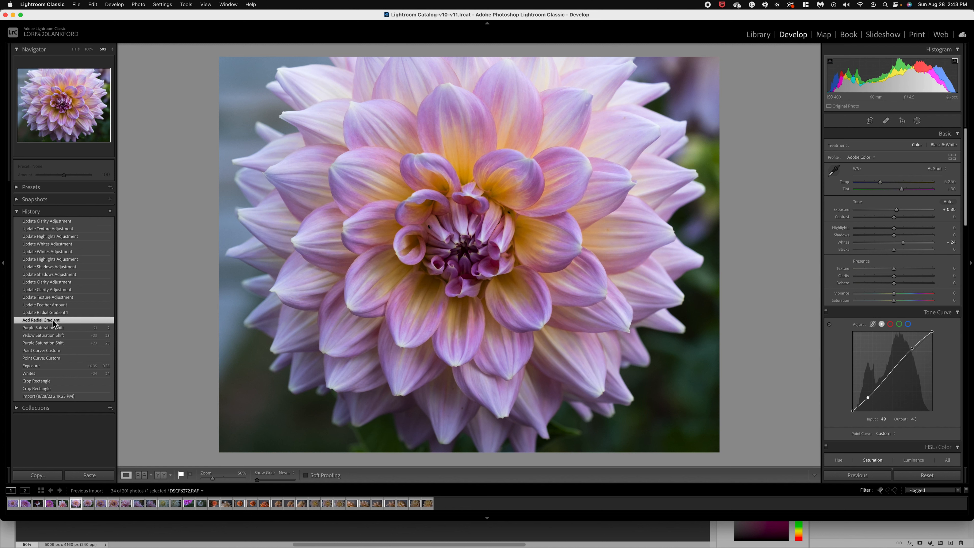
pyautogui.press('super+equal')
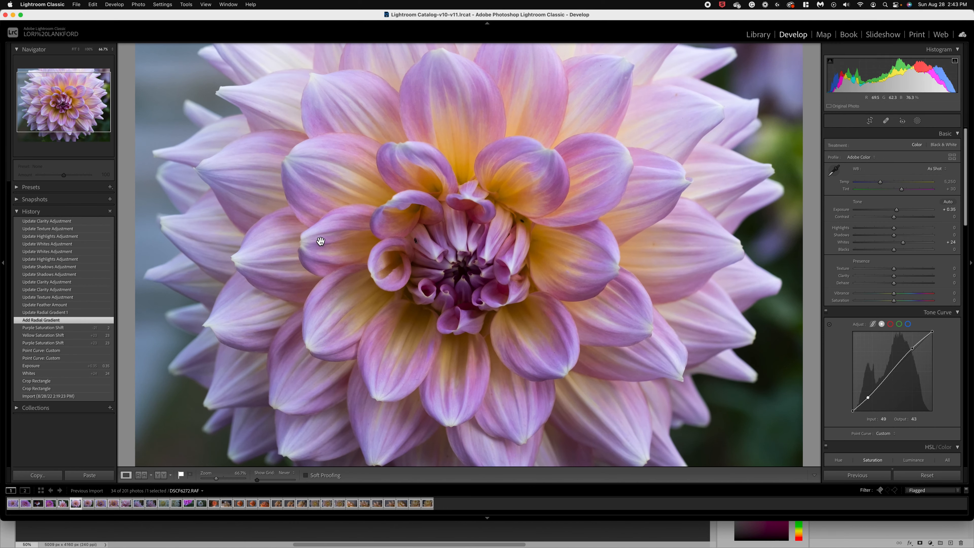
pyautogui.click(57, 222)
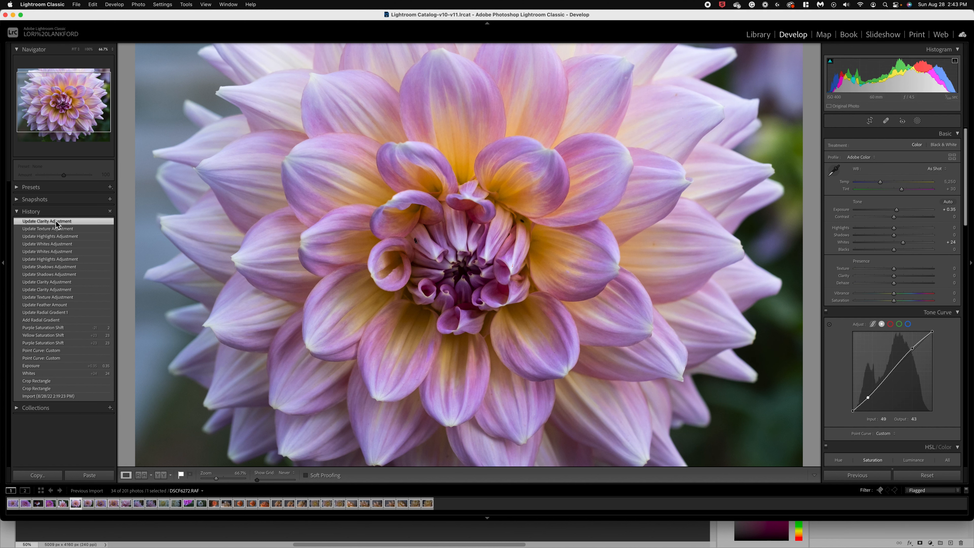
# Create a new brush mask at size 5.0 and paint over the inner petals beside and below the flower's centre
pyautogui.press('super+minus')
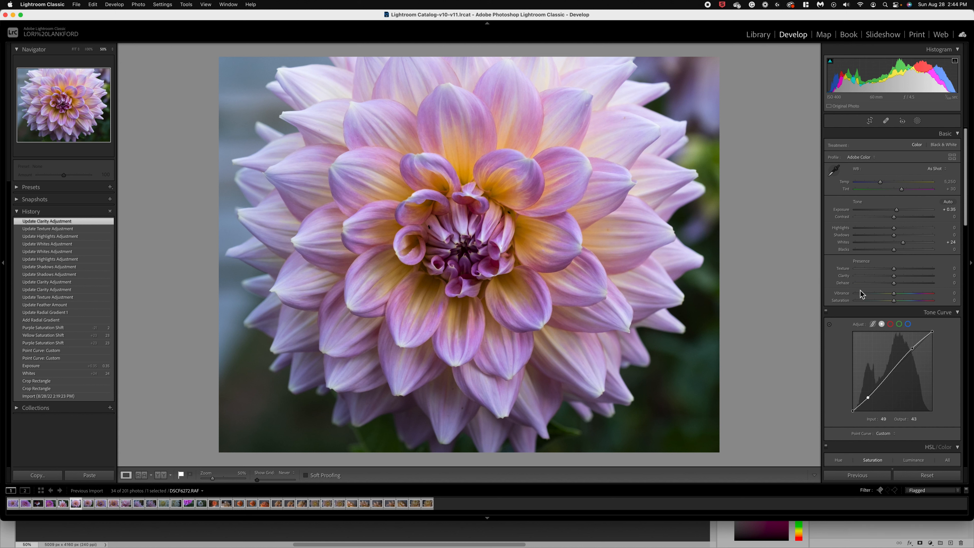
pyautogui.click(917, 121)
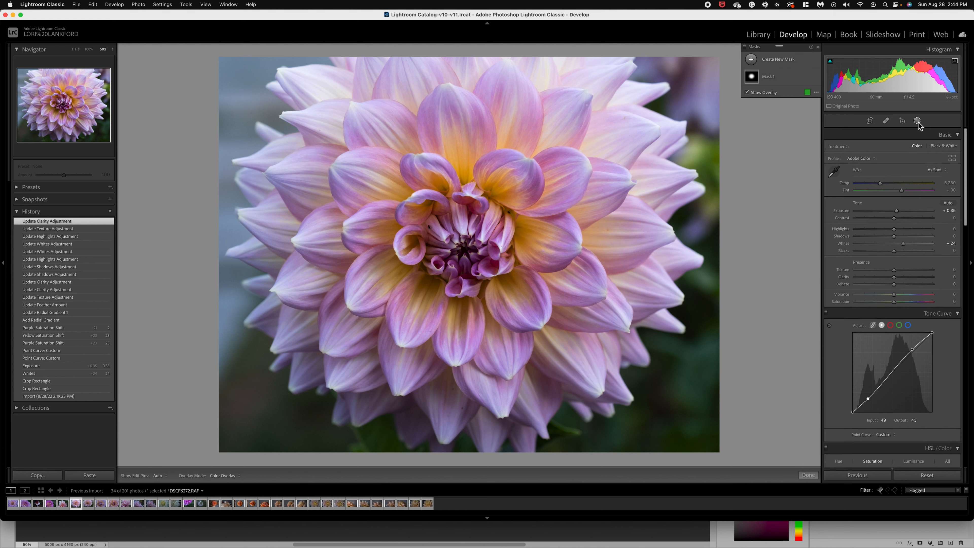
pyautogui.click(751, 61)
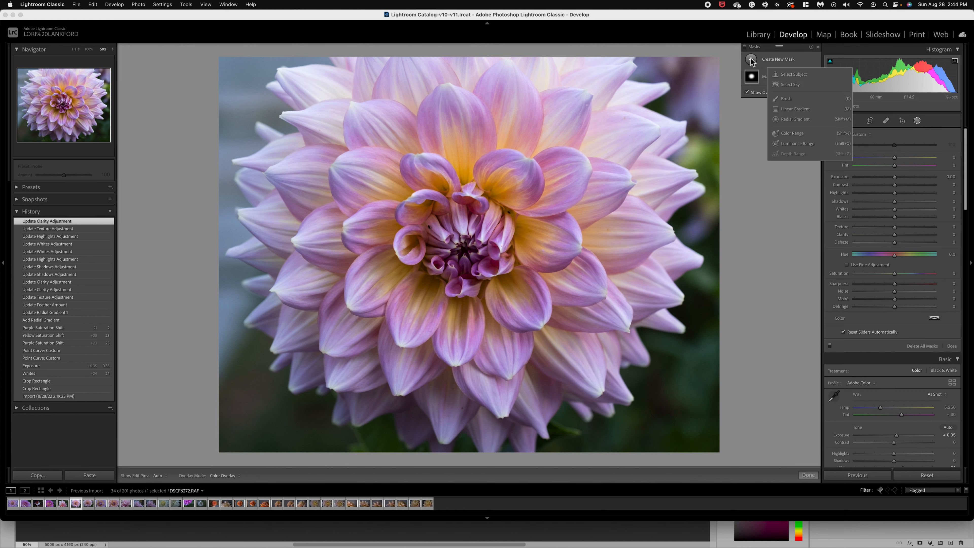
pyautogui.click(785, 101)
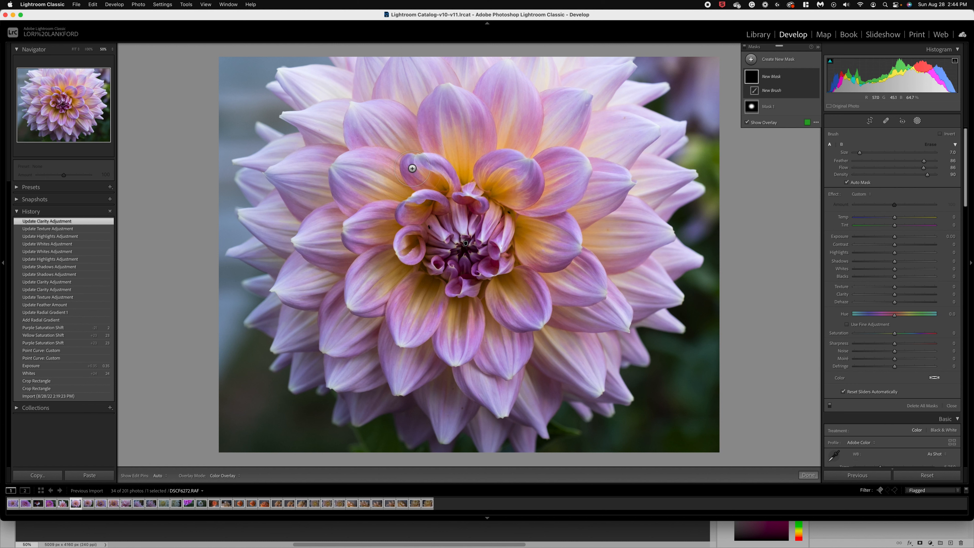
pyautogui.scroll(-4, 535, 236)
pyautogui.moveTo(538, 239)
pyautogui.mouseDown()
pyautogui.moveTo(563, 253)
pyautogui.moveTo(544, 263)
pyautogui.moveTo(534, 231)
pyautogui.moveTo(535, 264)
pyautogui.moveTo(525, 226)
pyautogui.moveTo(526, 262)
pyautogui.moveTo(552, 238)
pyautogui.moveTo(548, 270)
pyautogui.moveTo(561, 255)
pyautogui.moveTo(533, 280)
pyautogui.moveTo(530, 246)
pyautogui.moveTo(554, 235)
pyautogui.moveTo(563, 251)
pyautogui.moveTo(523, 286)
pyautogui.moveTo(527, 315)
pyautogui.moveTo(512, 312)
pyautogui.moveTo(515, 285)
pyautogui.moveTo(501, 300)
pyautogui.moveTo(511, 316)
pyautogui.moveTo(527, 314)
pyautogui.moveTo(509, 296)
pyautogui.moveTo(536, 324)
pyautogui.moveTo(540, 285)
pyautogui.moveTo(543, 311)
pyautogui.moveTo(522, 323)
pyautogui.moveTo(513, 299)
pyautogui.moveTo(520, 317)
pyautogui.moveTo(461, 321)
pyautogui.moveTo(454, 357)
pyautogui.moveTo(468, 312)
pyautogui.moveTo(475, 318)
pyautogui.moveTo(461, 356)
pyautogui.moveTo(482, 318)
pyautogui.moveTo(467, 357)
pyautogui.moveTo(405, 322)
pyautogui.moveTo(421, 285)
pyautogui.moveTo(435, 286)
pyautogui.moveTo(434, 317)
pyautogui.moveTo(422, 336)
pyautogui.moveTo(409, 330)
pyautogui.moveTo(434, 295)
pyautogui.moveTo(414, 342)
pyautogui.moveTo(443, 298)
pyautogui.moveTo(421, 334)
pyautogui.mouseUp()
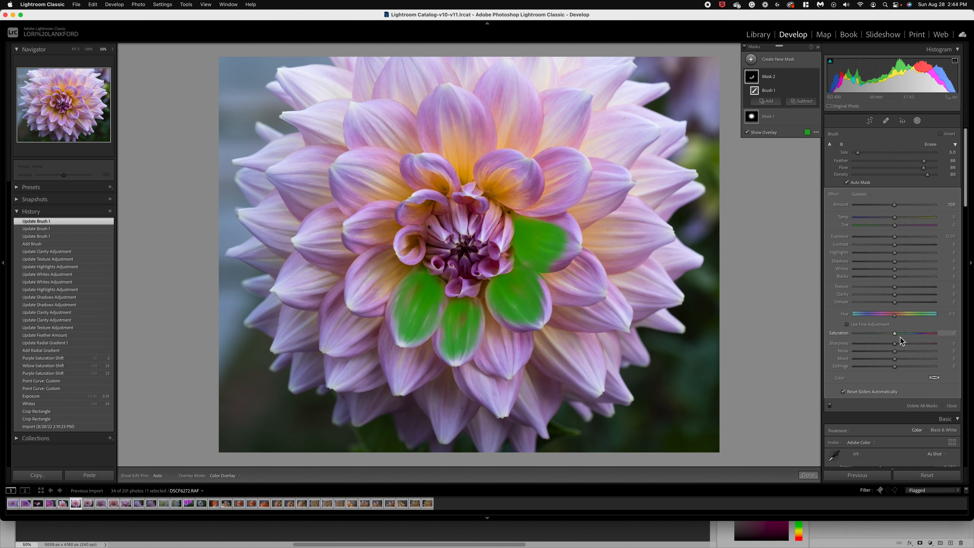
# Set the brush mask's Sharpness to 33, Contrast to 27 and Exposure to 0.17, checking the unedited version in between
pyautogui.moveTo(894, 343); pyautogui.dragTo(903, 344)
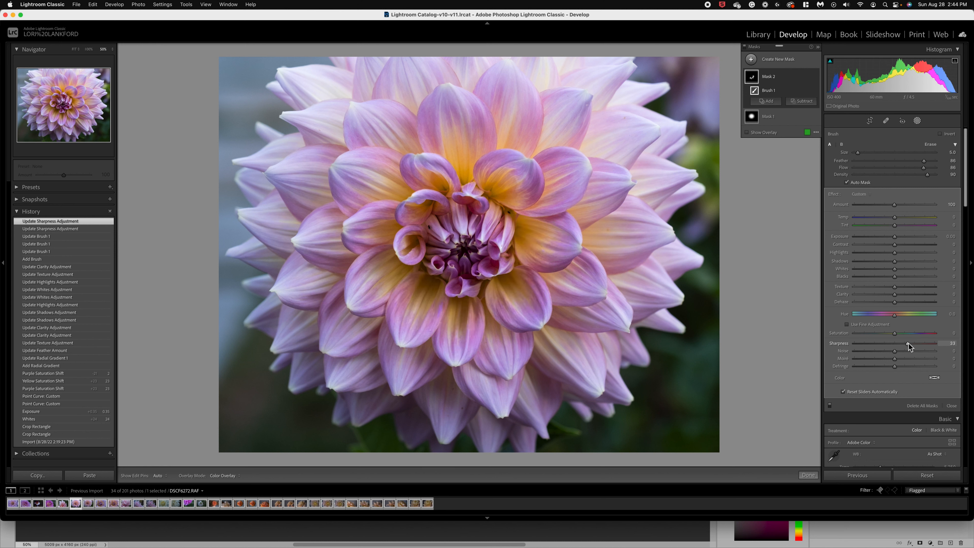
pyautogui.press('\\')
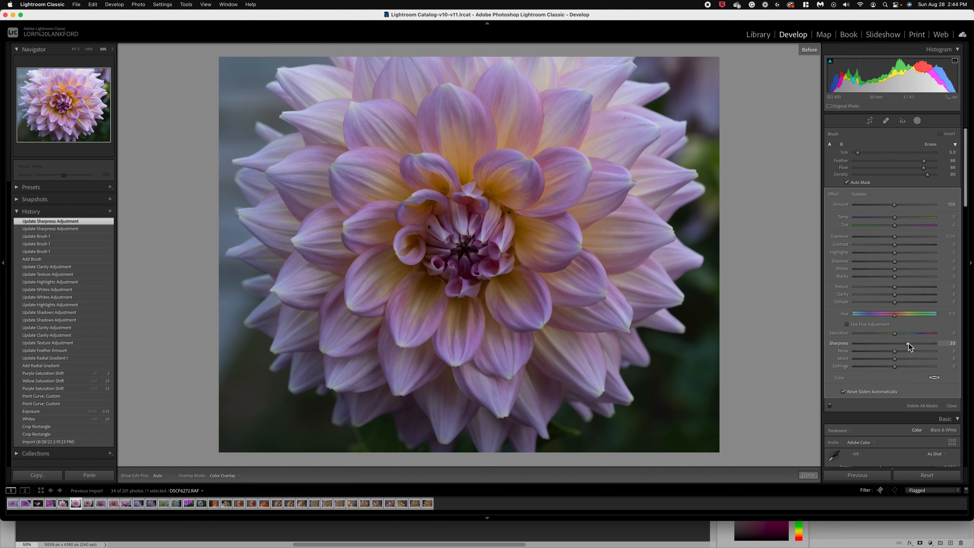
pyautogui.press('\\')
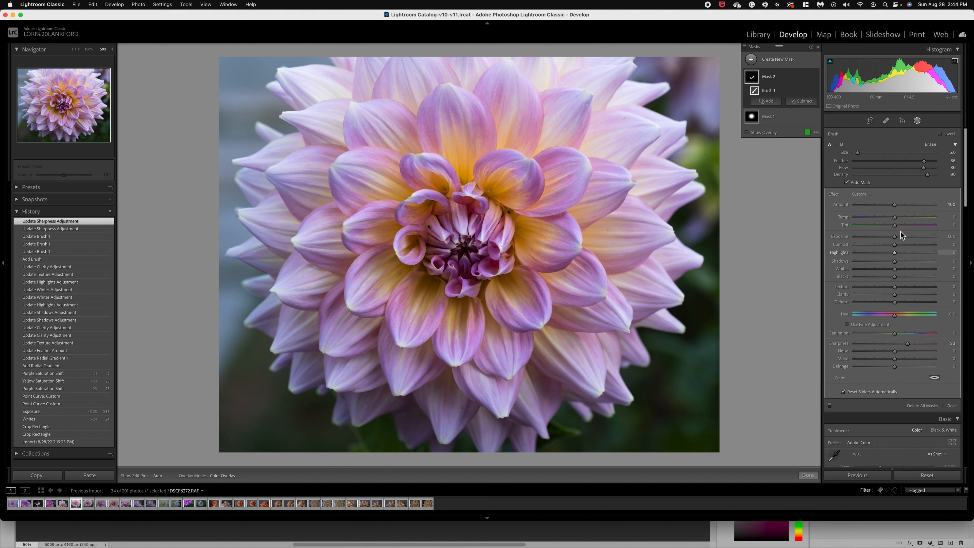
pyautogui.moveTo(896, 245)
pyautogui.mouseDown()
pyautogui.moveTo(906, 249)
pyautogui.moveTo(898, 240)
pyautogui.mouseUp()
# Extend the brush mask over more inner petals around the flower's centre, including those left and upper left, with edit pins hidden while painting
pyautogui.press('h')
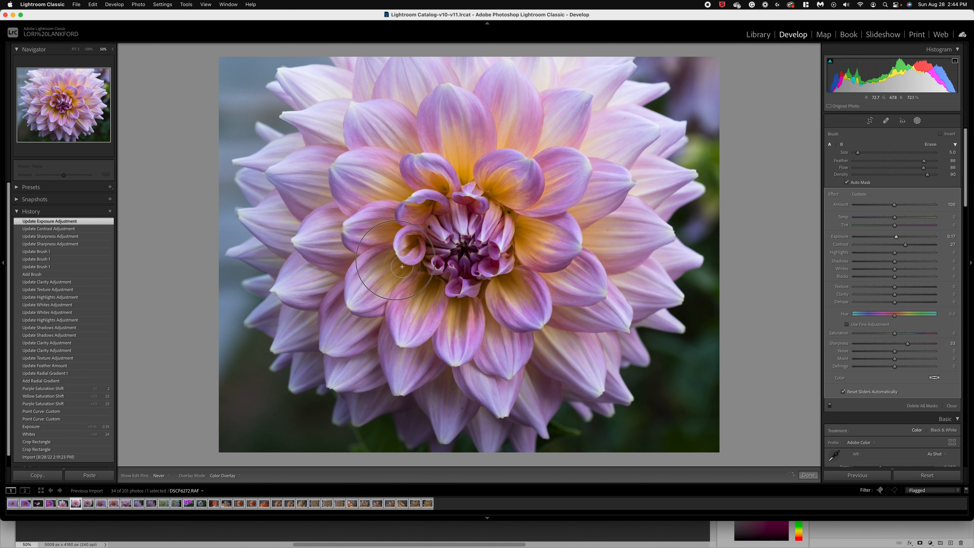
pyautogui.moveTo(372, 309)
pyautogui.mouseDown()
pyautogui.moveTo(379, 273)
pyautogui.moveTo(367, 307)
pyautogui.mouseUp()
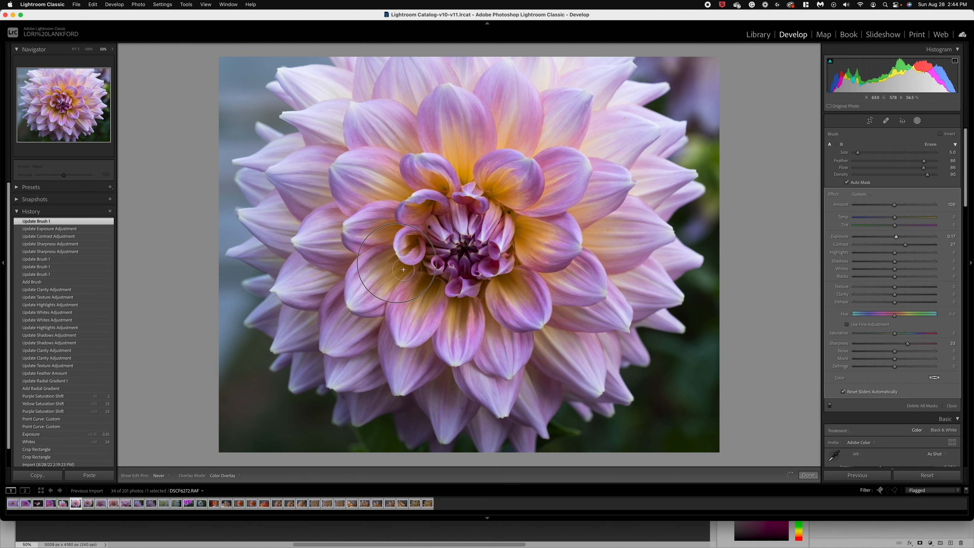
pyautogui.moveTo(389, 253); pyautogui.dragTo(381, 246)
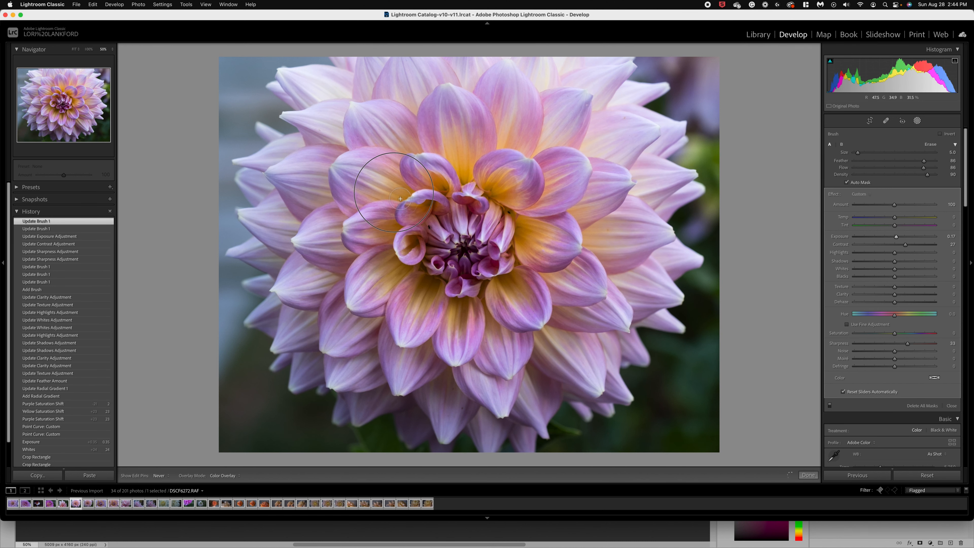
pyautogui.moveTo(378, 188)
pyautogui.mouseDown()
pyautogui.moveTo(403, 196)
pyautogui.moveTo(383, 170)
pyautogui.moveTo(349, 189)
pyautogui.moveTo(414, 182)
pyautogui.mouseUp()
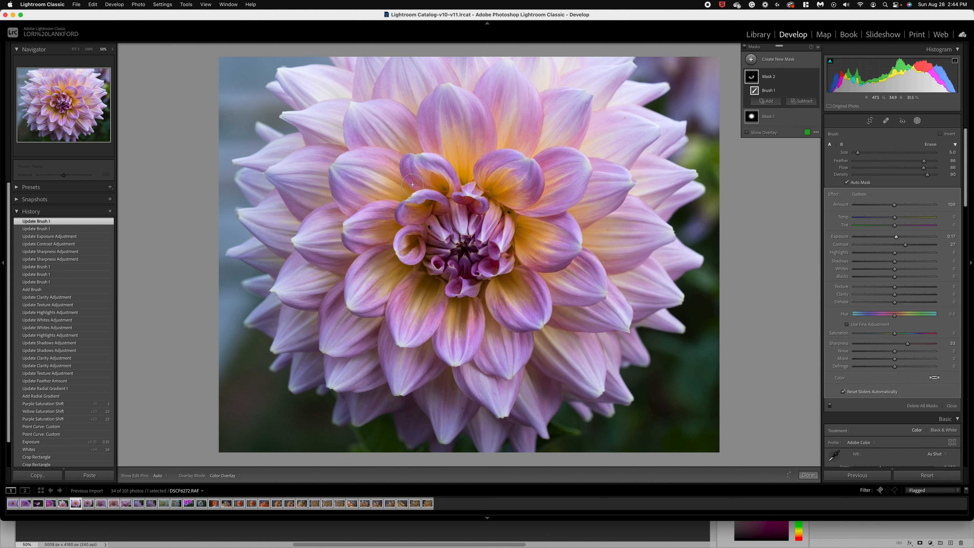
pyautogui.press('h')
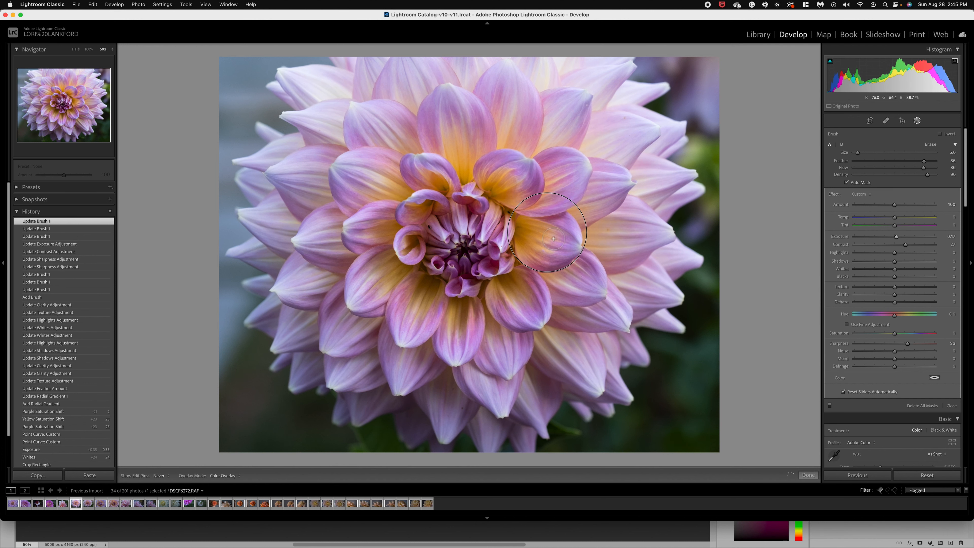
pyautogui.moveTo(539, 324)
pyautogui.mouseDown()
pyautogui.moveTo(533, 311)
pyautogui.moveTo(516, 312)
pyautogui.mouseUp()
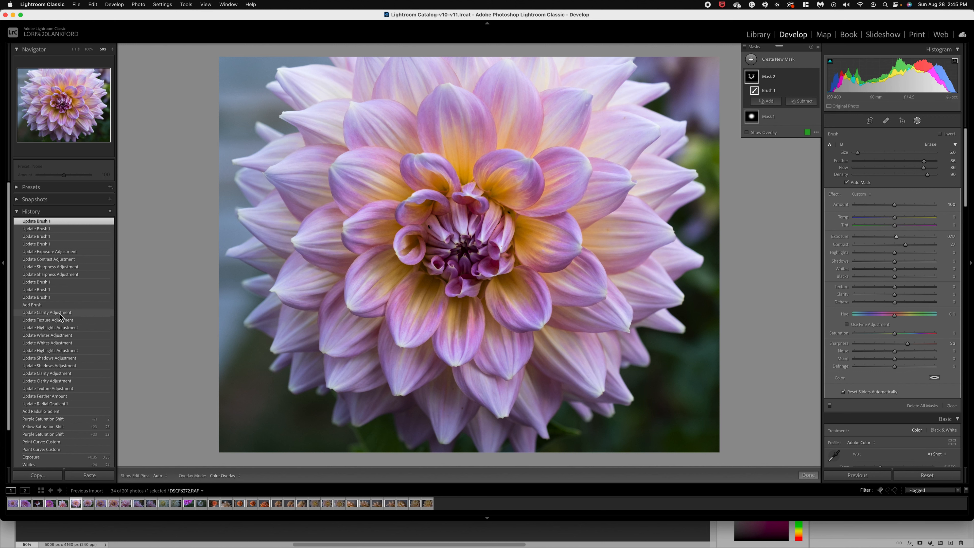
# Compare the photo without and with the brush mask using the Clarity adjustment and latest brush history states
pyautogui.click(30, 313)
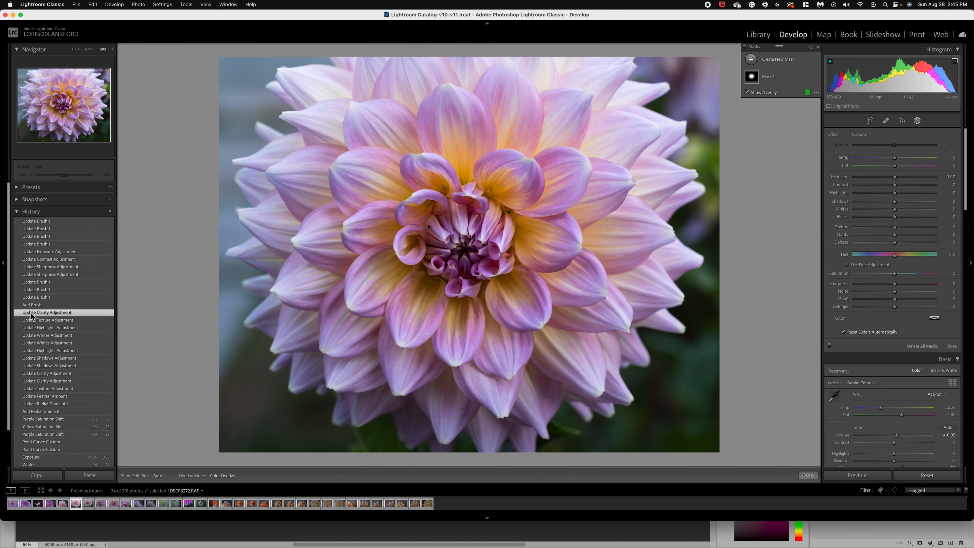
pyautogui.click(40, 223)
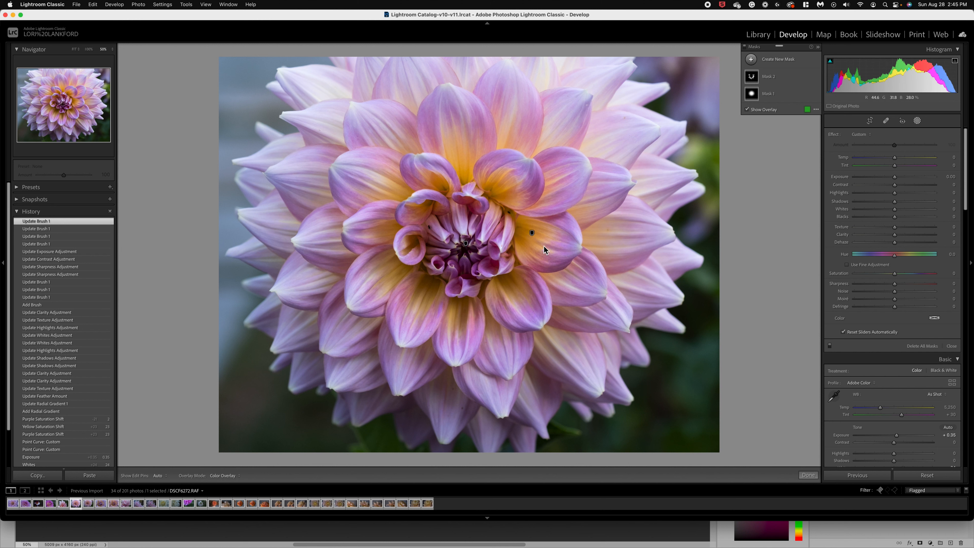
pyautogui.click(45, 314)
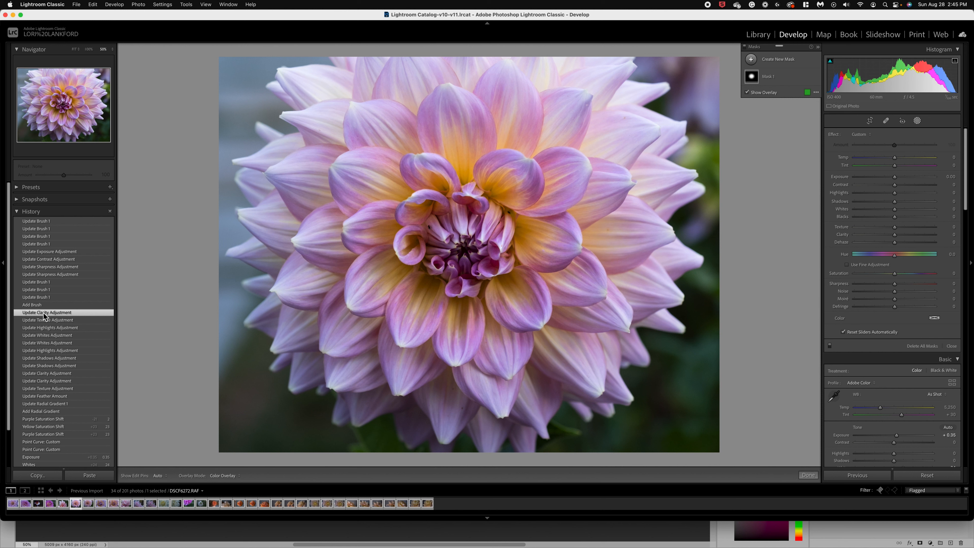
pyautogui.click(44, 222)
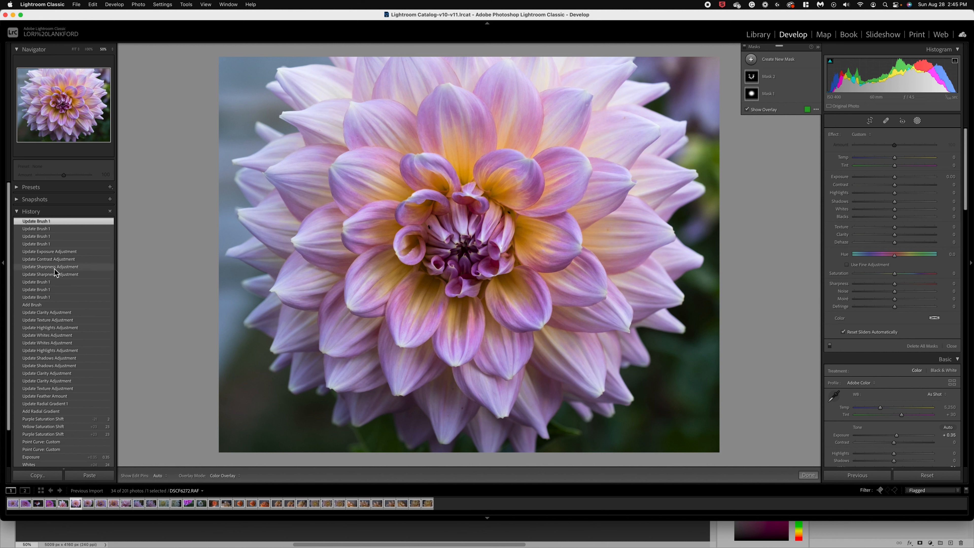
# Save the current masked edit as a new snapshot named "Detail Edit 1"
pyautogui.click(17, 199)
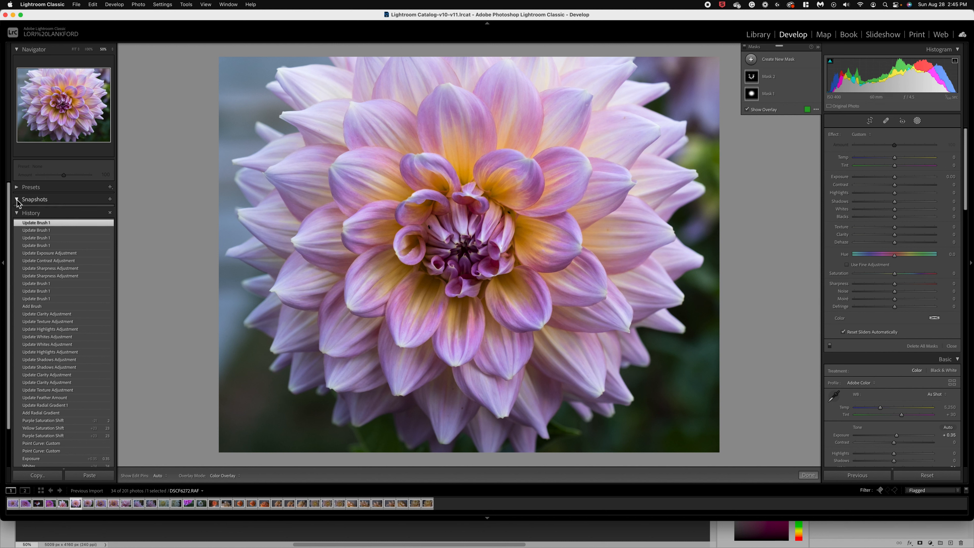
pyautogui.click(110, 199)
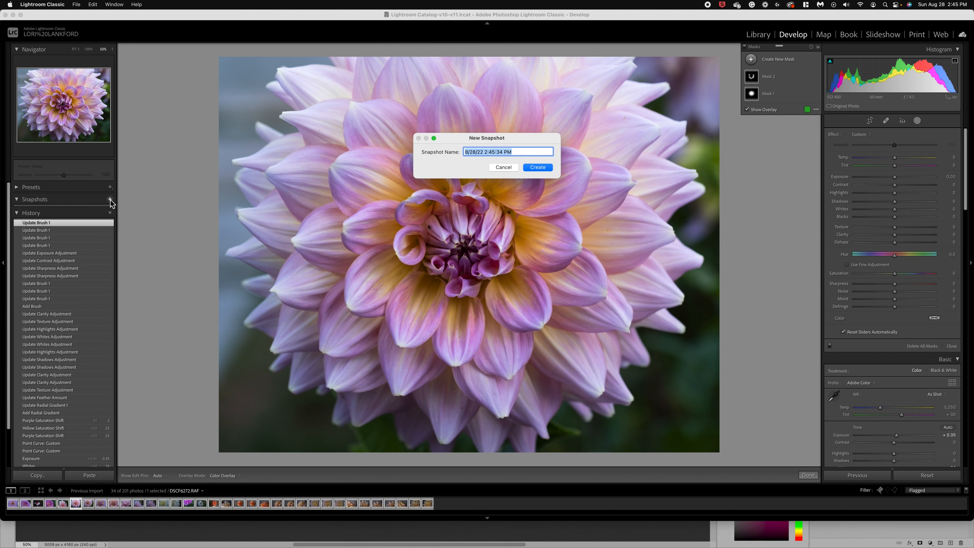
pyautogui.write('Detail Edit 1')
pyautogui.click(539, 167)
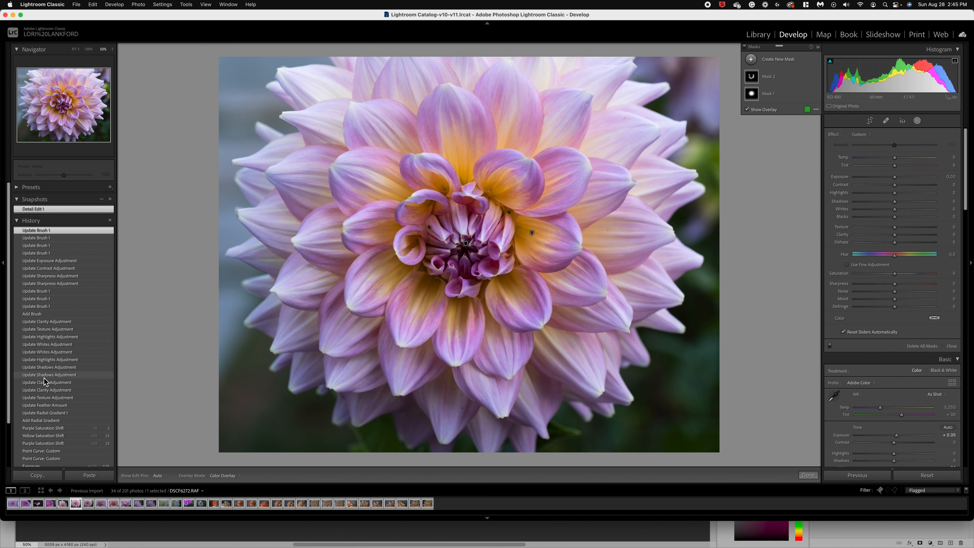
# Return to the latest Purple Saturation Shift history state, before the masks, and save it as a snapshot named "Orginial edit"
pyautogui.scroll(-3, 44, 405)
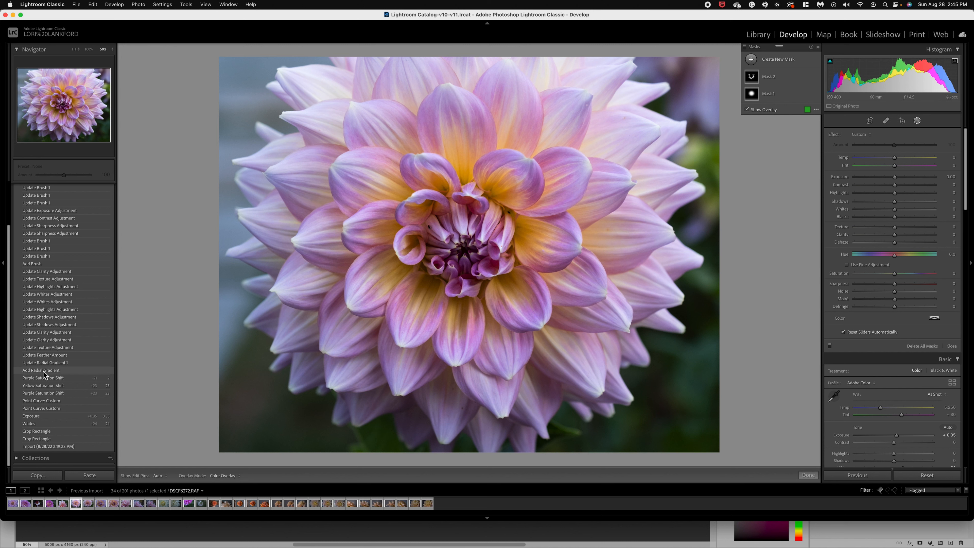
pyautogui.click(43, 378)
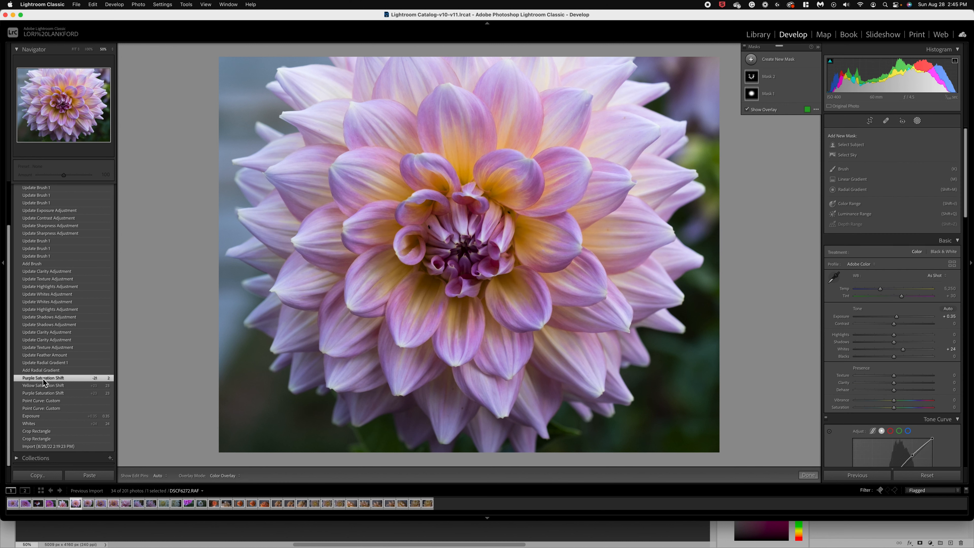
pyautogui.scroll(3, 47, 339)
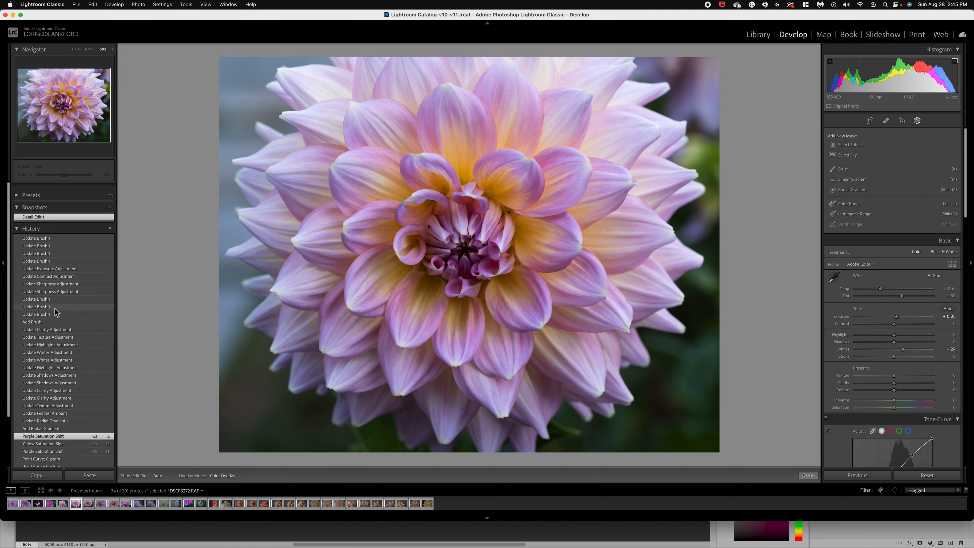
pyautogui.click(111, 198)
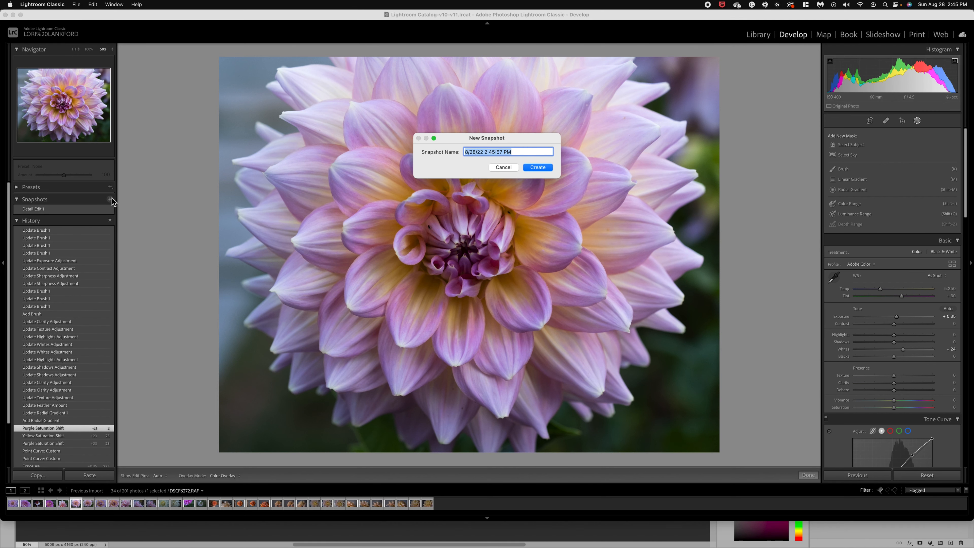
pyautogui.write('Orginial edit')
pyautogui.click(537, 167)
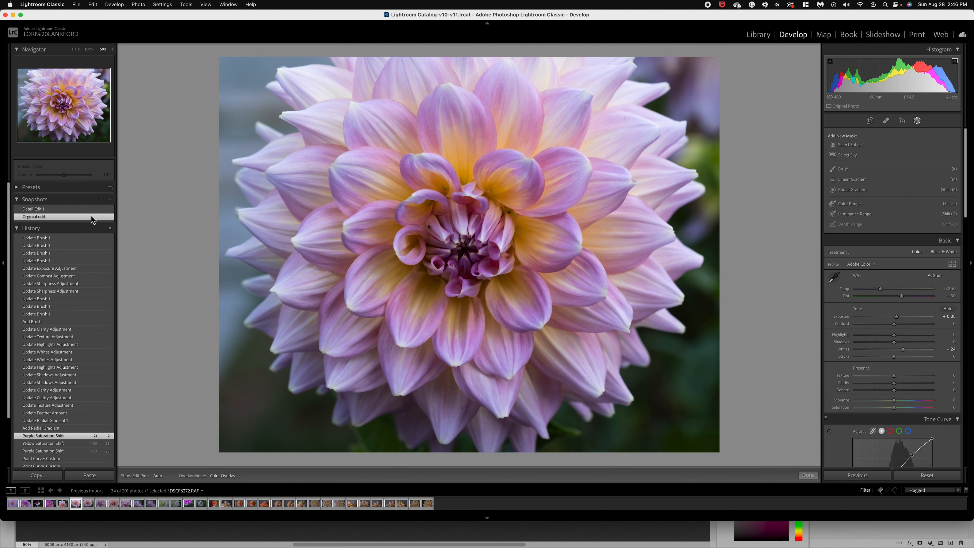
# Compare the Detail Edit 1 and Orginial edit snapshots by switching between them, ending on Orginial edit
pyautogui.click(33, 209)
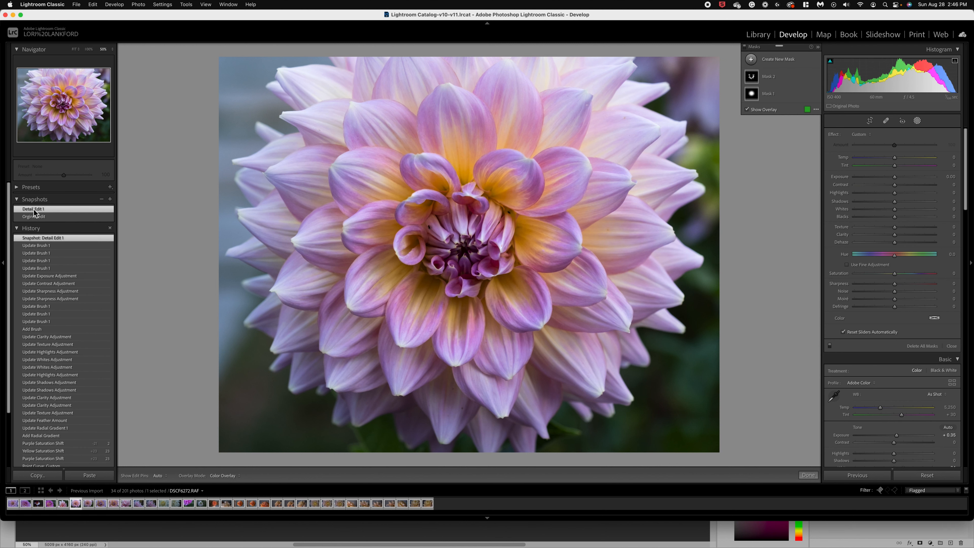
pyautogui.click(35, 217)
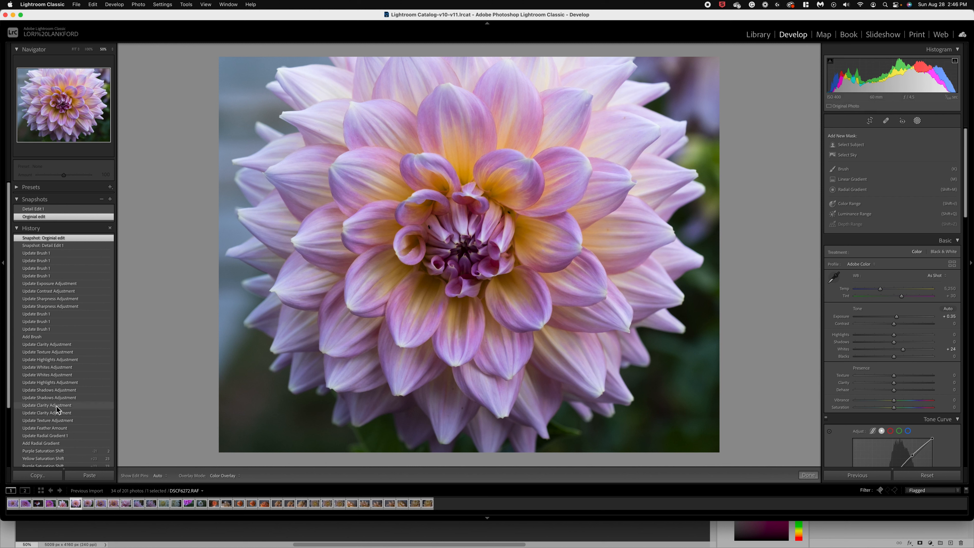
pyautogui.click(38, 208)
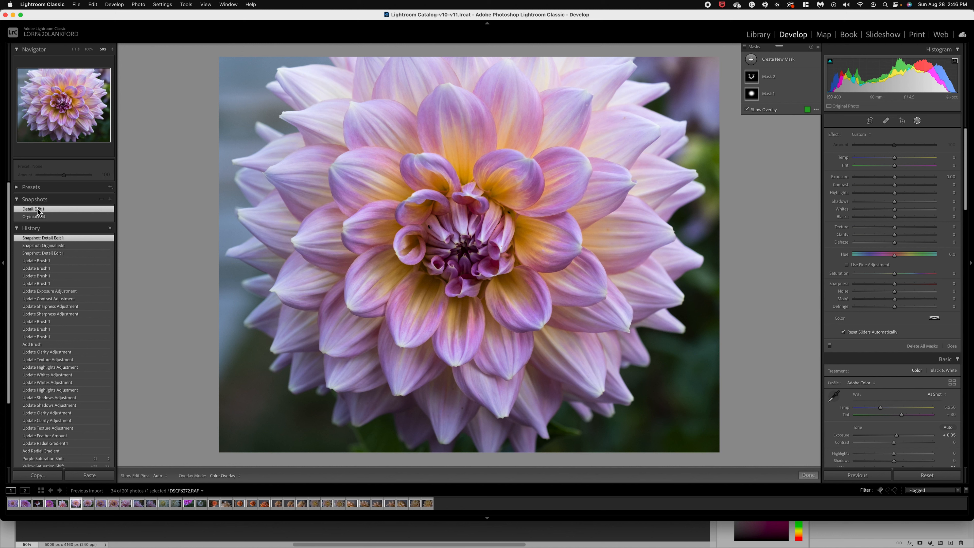
pyautogui.click(37, 216)
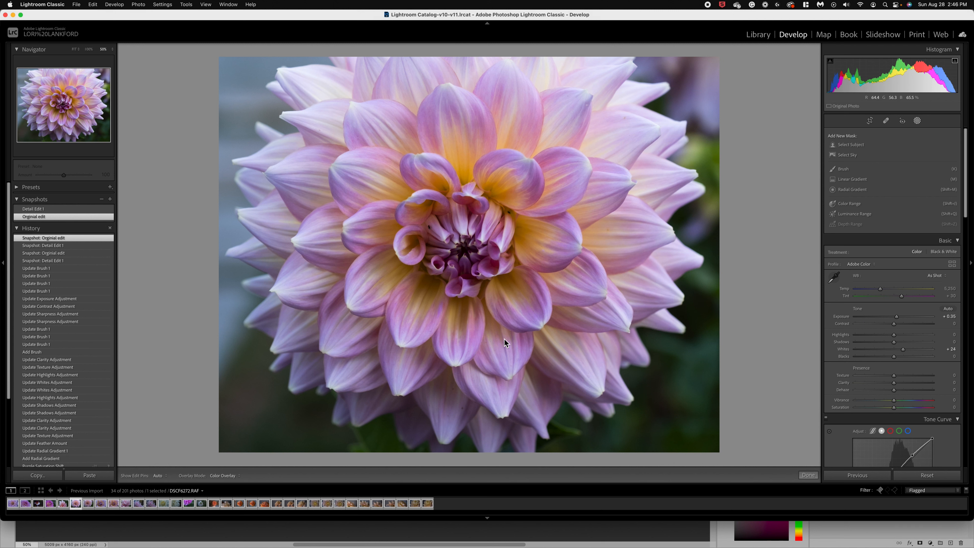
# Open the dahlia photo for editing in Adobe Photoshop 2022
pyautogui.rightClick(508, 296)
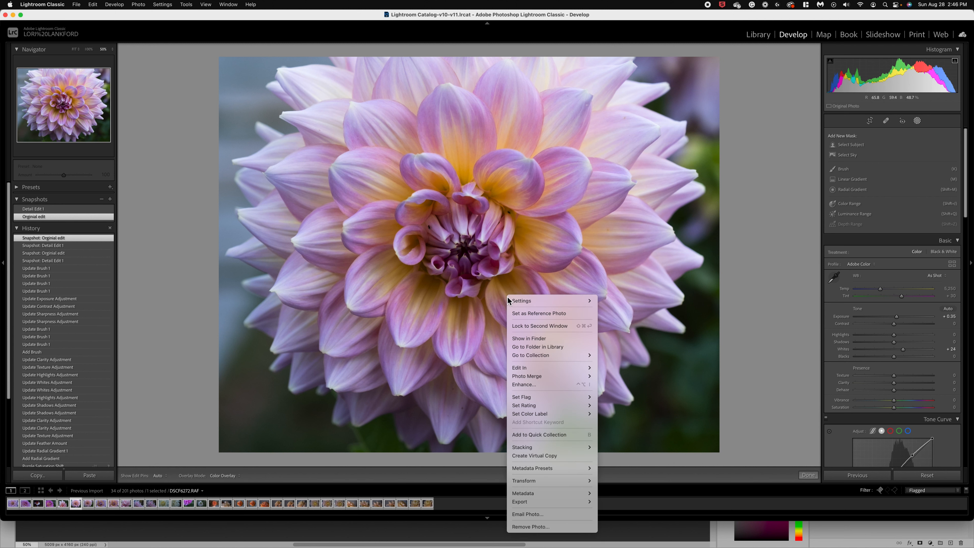
pyautogui.moveTo(541, 368)
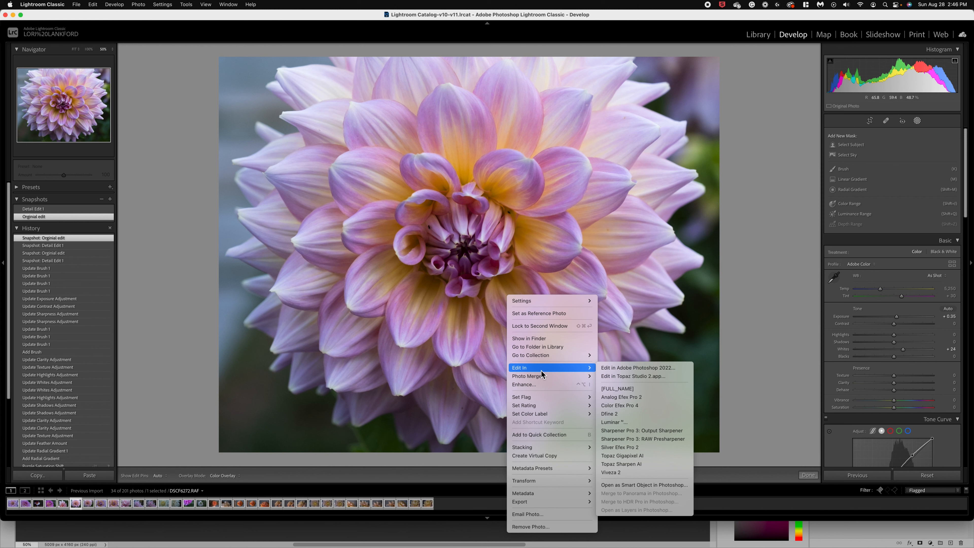
pyautogui.click(638, 368)
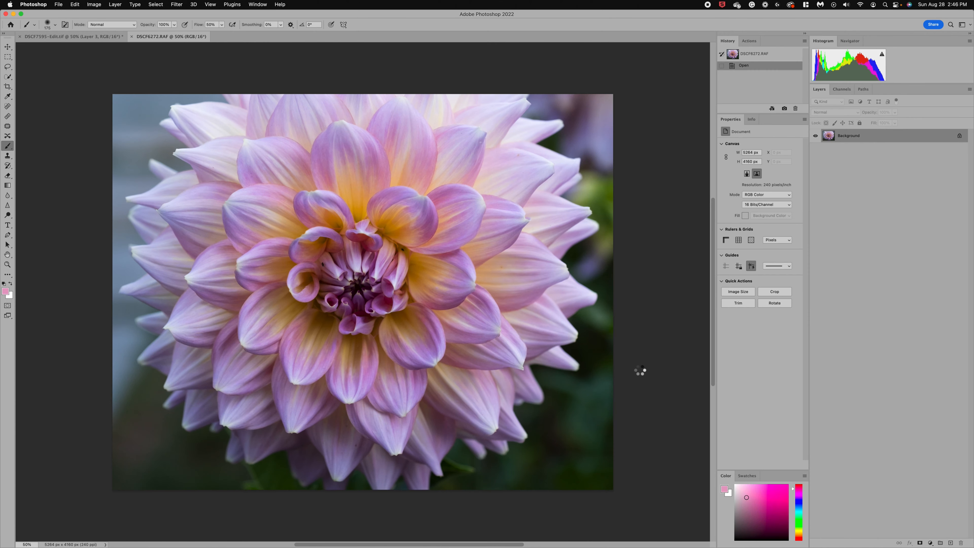
# Collapse the History and Properties panels to enlarge the canvas area, and duplicate the Background layer
pyautogui.click(804, 34)
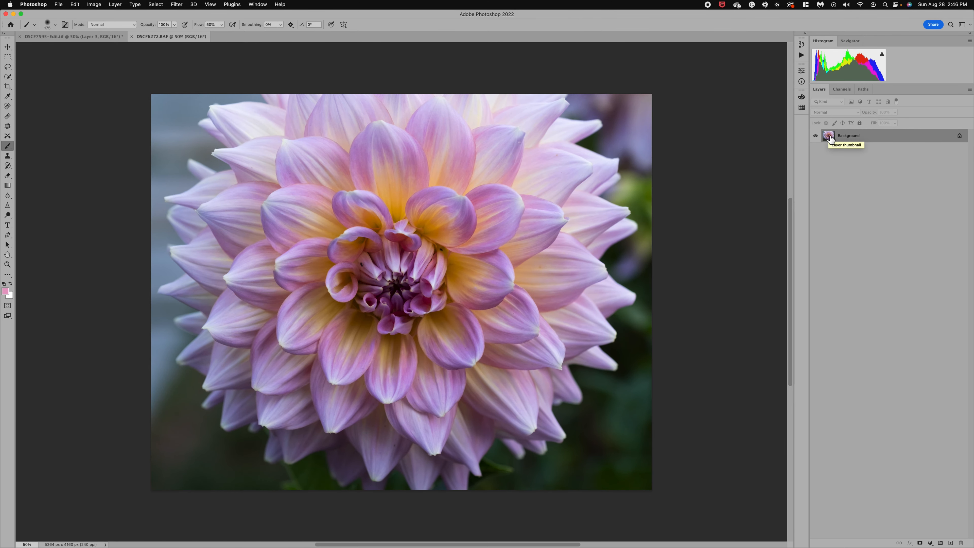
pyautogui.press('super+j')
pyautogui.rightClick(848, 140)
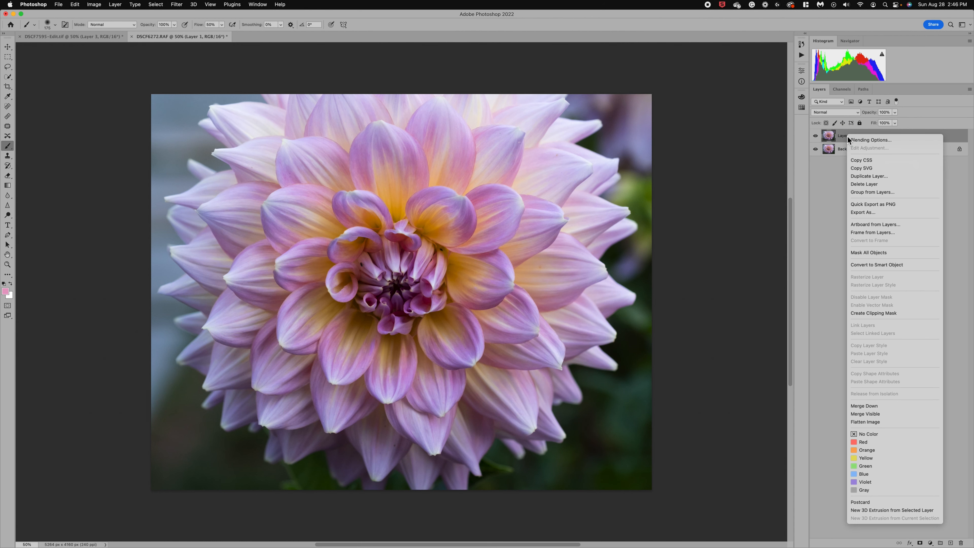
pyautogui.click(818, 176)
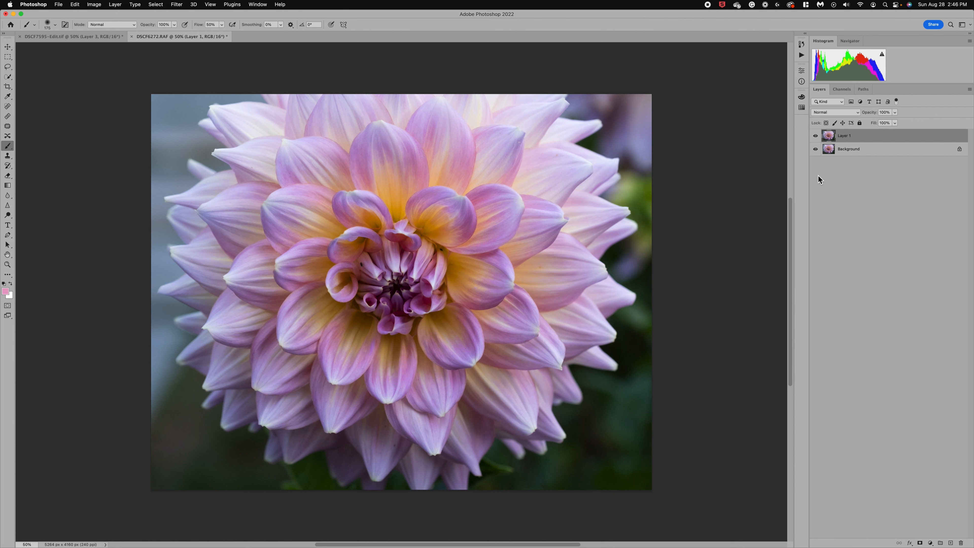
# Apply a High Pass filter to the duplicated layer with a radius that brings out the petal edges, and set its blend mode to Overlay
pyautogui.click(177, 6)
pyautogui.moveTo(192, 192)
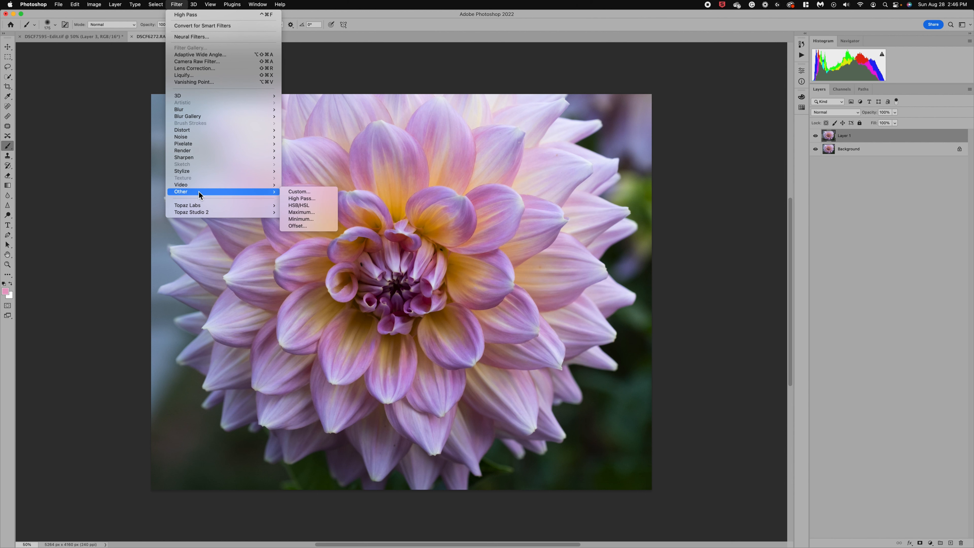
pyautogui.click(312, 200)
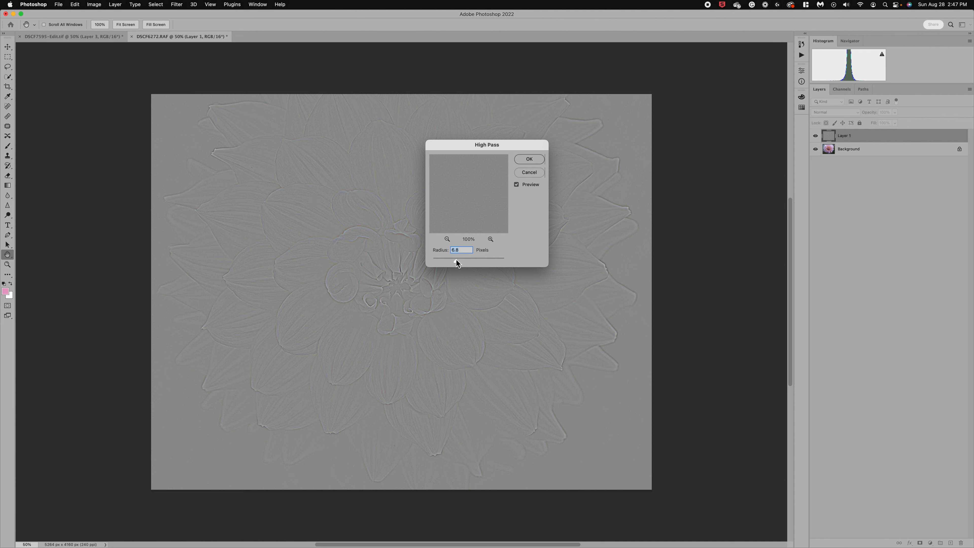
pyautogui.moveTo(455, 262); pyautogui.dragTo(460, 263)
pyautogui.moveTo(460, 263); pyautogui.dragTo(460, 263)
pyautogui.click(531, 160)
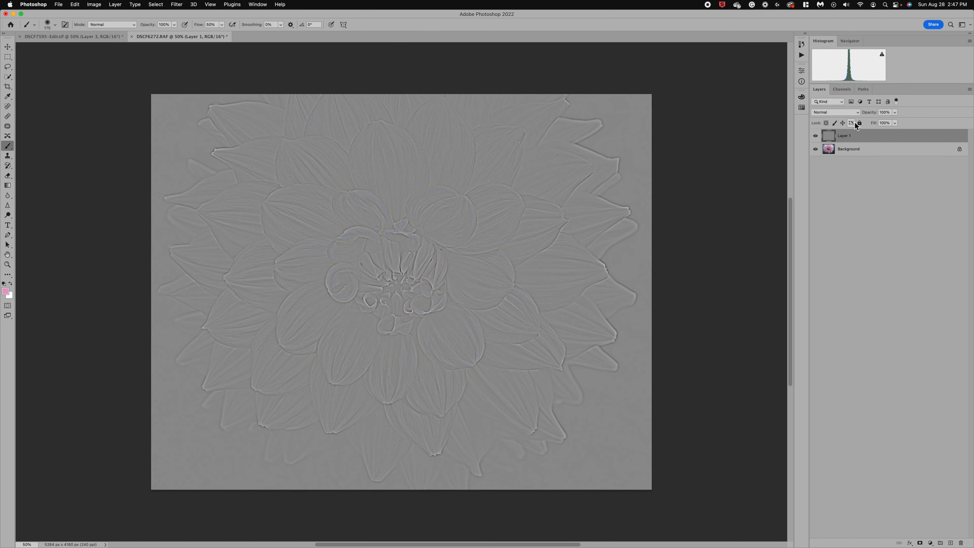
pyautogui.click(858, 112)
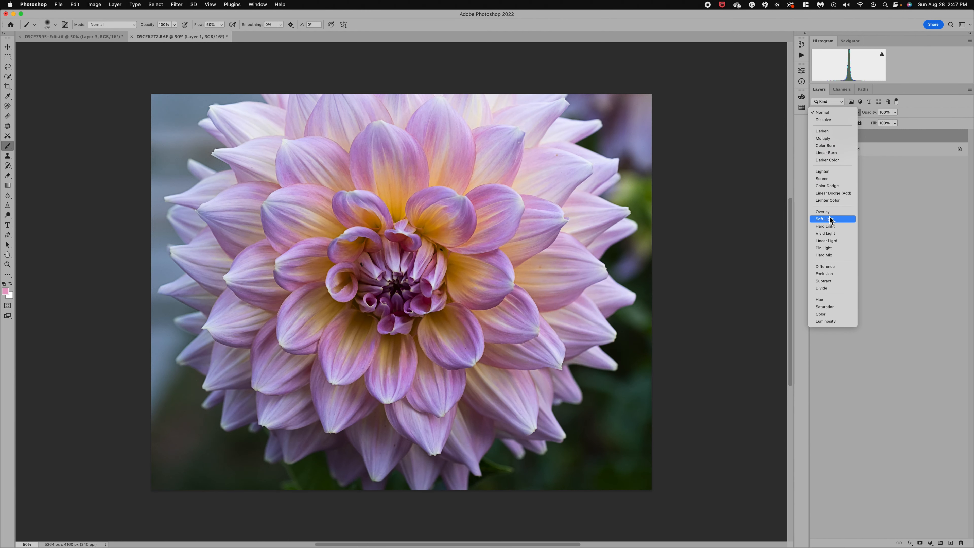
pyautogui.click(830, 212)
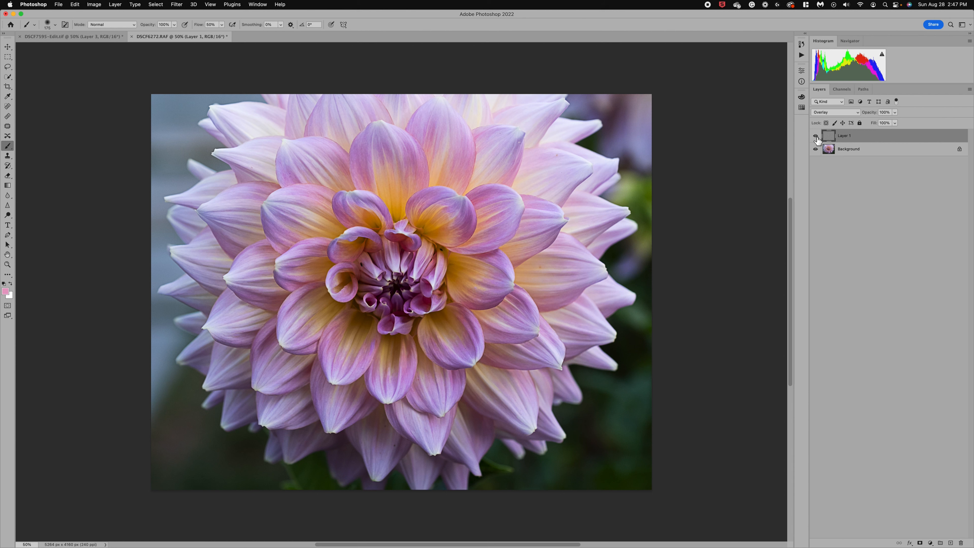
# Compare the flower with and without the Overlay High Pass layer at a closer view, leaving the layer visible
pyautogui.scroll(3, 516, 180)
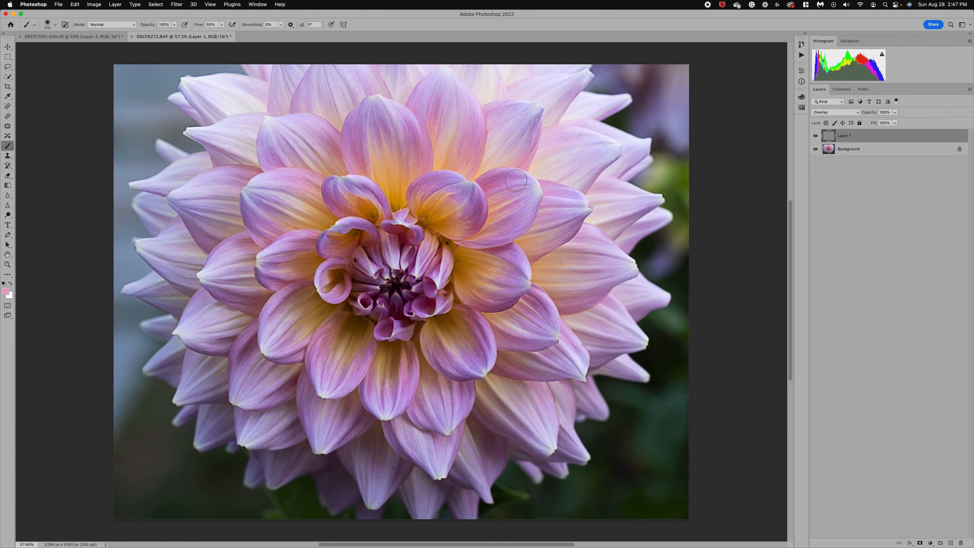
pyautogui.click(816, 136)
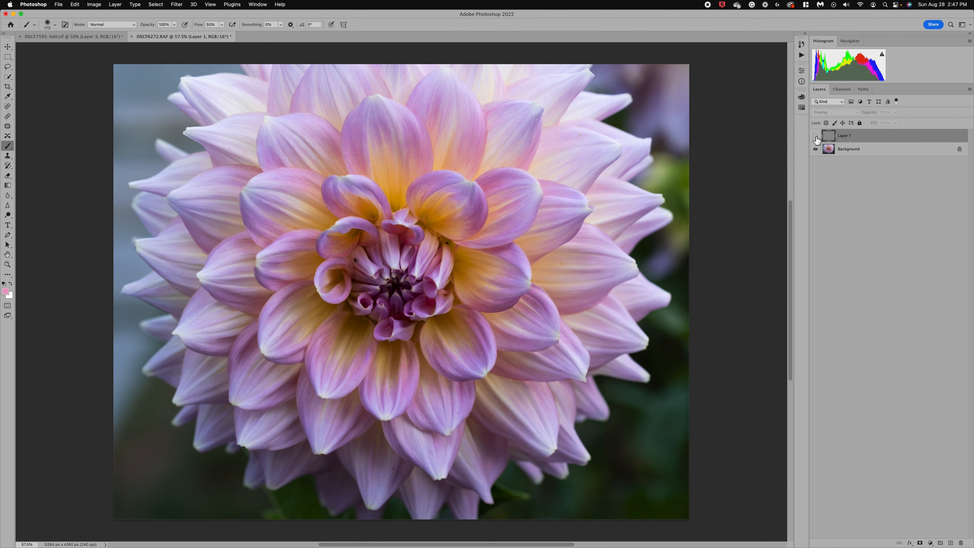
pyautogui.click(815, 136)
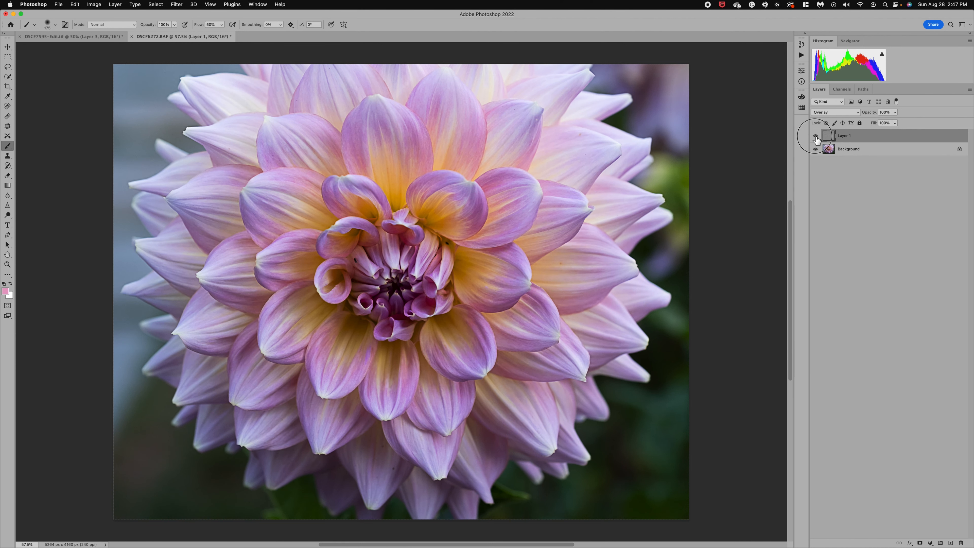
pyautogui.click(816, 137)
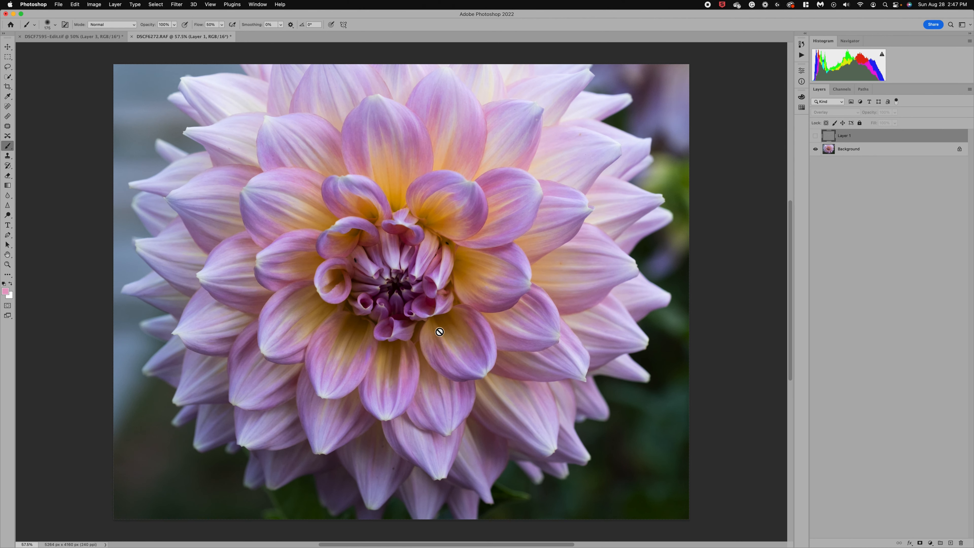
pyautogui.click(815, 135)
pyautogui.click(815, 135)
pyautogui.click(816, 136)
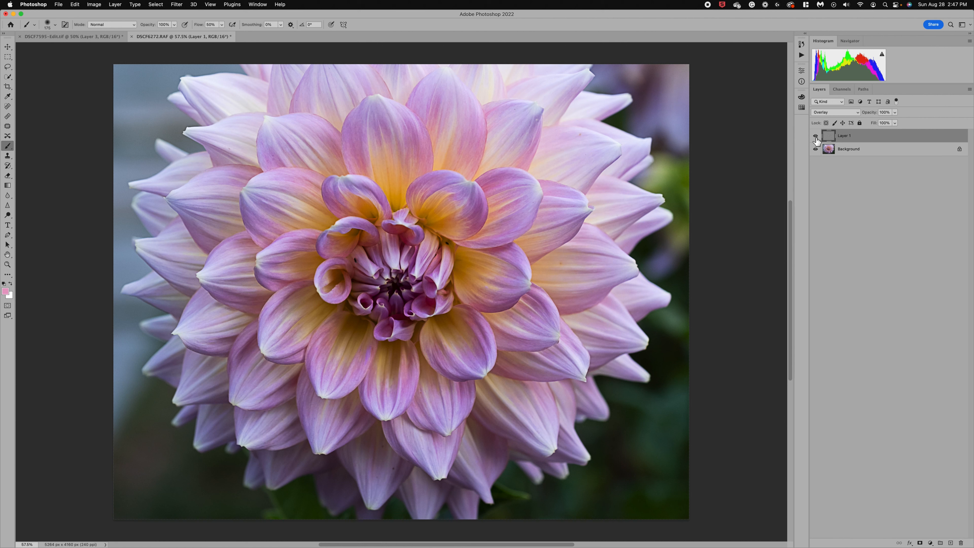
# Reduce the High Pass layer's opacity to 83%, comparing the photo with and without the layer while adjusting
pyautogui.click(895, 112)
pyautogui.click(887, 122)
pyautogui.click(816, 136)
pyautogui.click(816, 136)
pyautogui.click(815, 136)
pyautogui.click(816, 136)
pyautogui.click(815, 137)
pyautogui.moveTo(895, 121); pyautogui.dragTo(899, 122)
# Add a Curves adjustment layer and brighten the highlights by raising the curve at input 202 to output 218
pyautogui.click(931, 542)
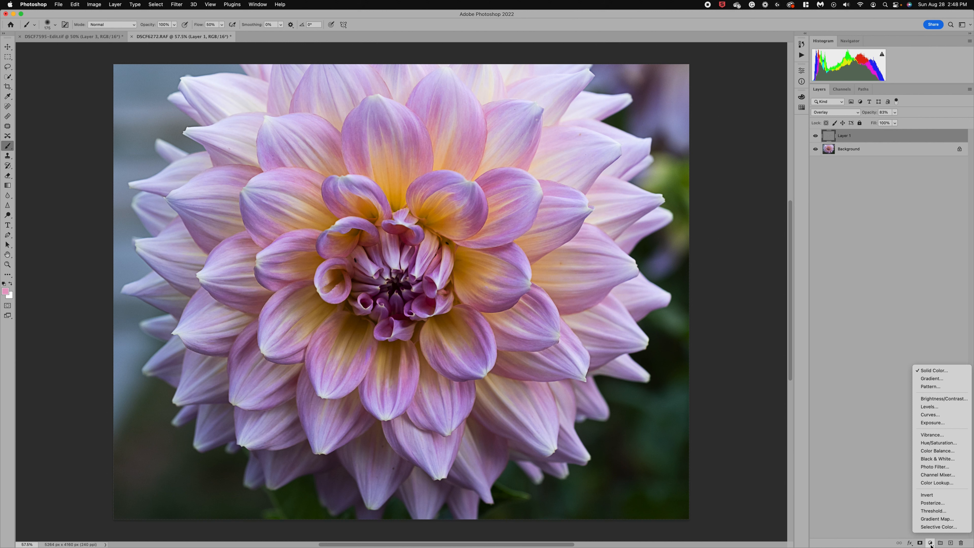
pyautogui.click(940, 415)
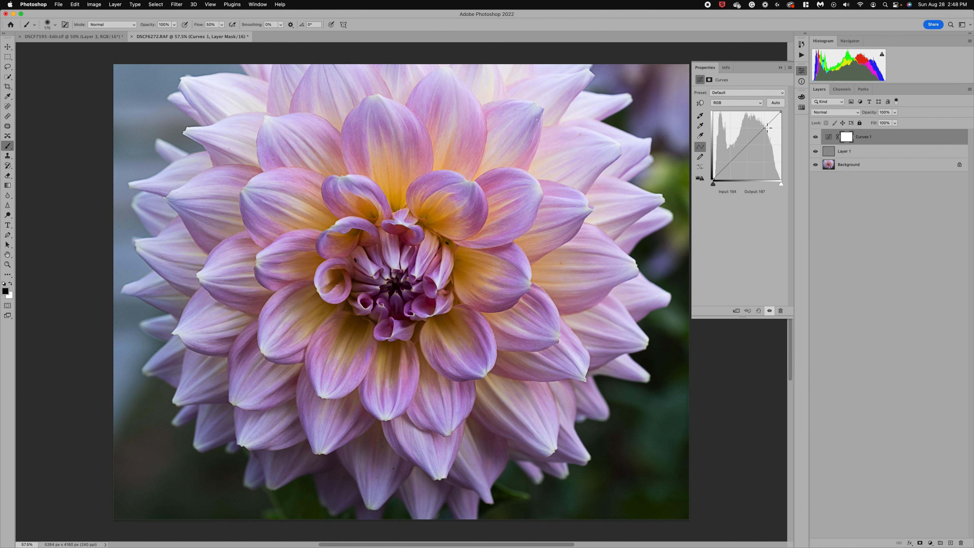
pyautogui.moveTo(766, 127); pyautogui.dragTo(768, 123)
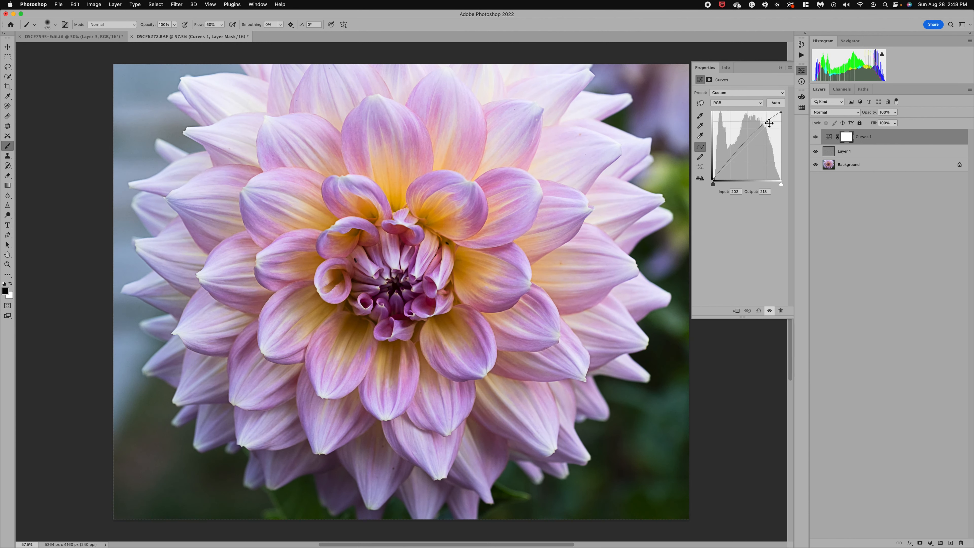
# Invert the Curves layer mask to black and paint with an enlarged white brush over the flower's centre and inner petals
pyautogui.click(847, 138)
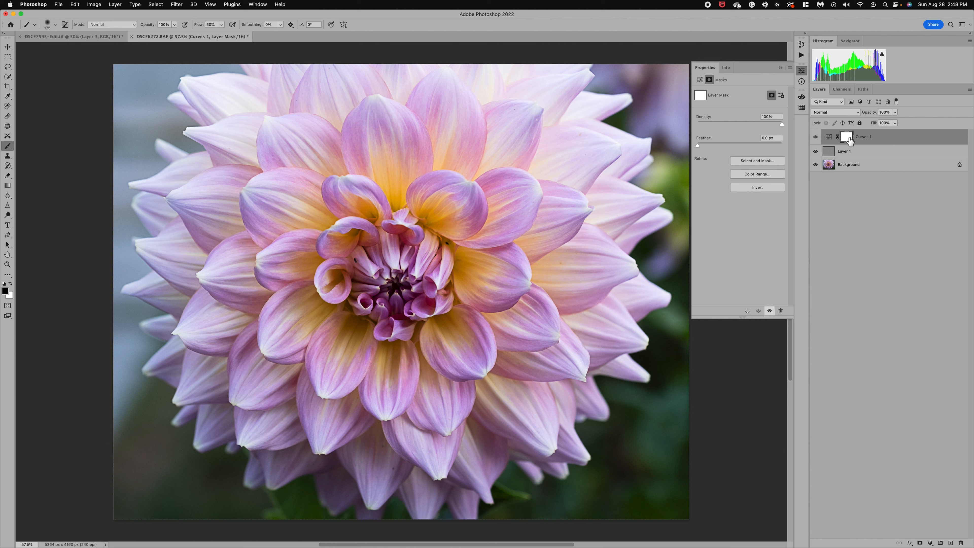
pyautogui.press('super+i')
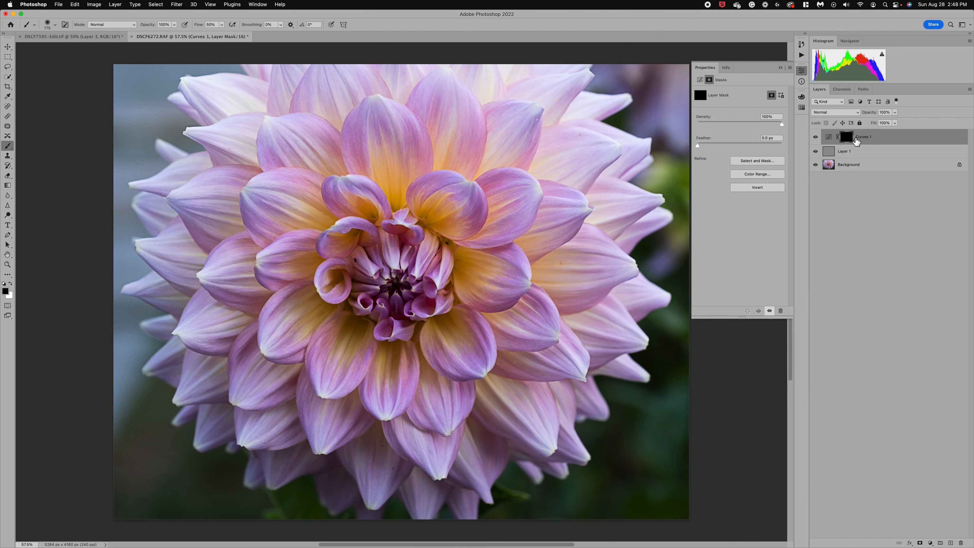
pyautogui.click(10, 283)
pyautogui.press(']')
pyautogui.press(']')
pyautogui.press(']')
pyautogui.press(']')
pyautogui.press(']')
pyautogui.press(']')
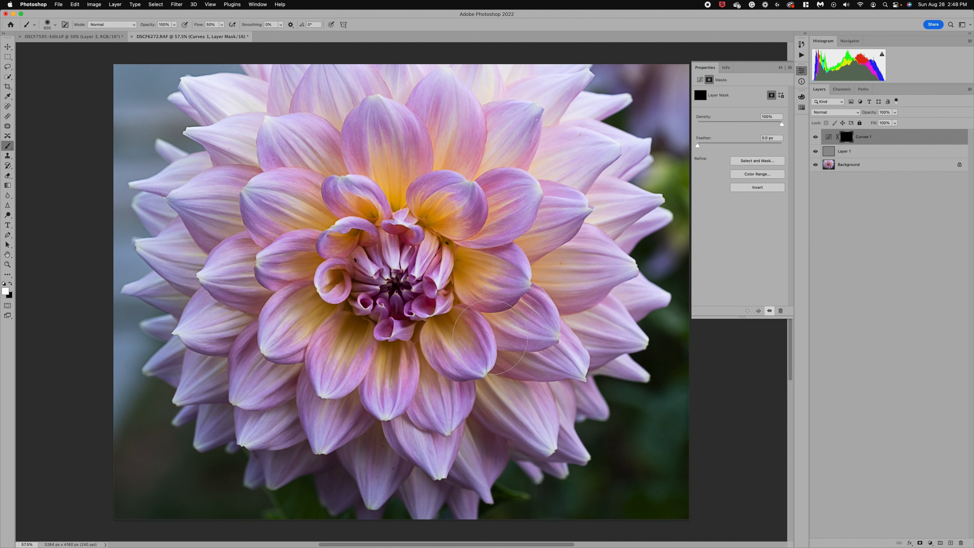
pyautogui.moveTo(490, 338)
pyautogui.mouseDown()
pyautogui.moveTo(471, 293)
pyautogui.moveTo(506, 268)
pyautogui.moveTo(454, 215)
pyautogui.moveTo(297, 211)
pyautogui.moveTo(385, 191)
pyautogui.moveTo(379, 153)
pyautogui.mouseUp()
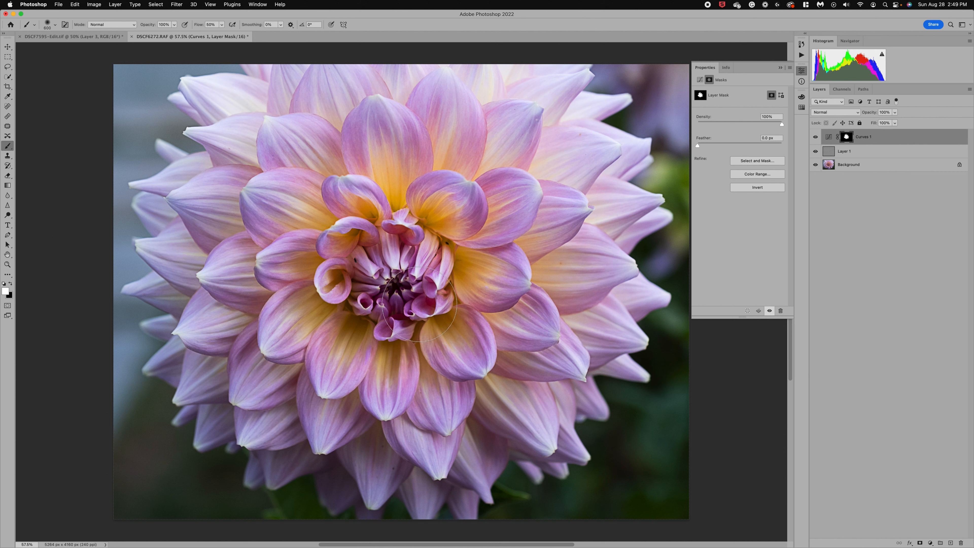
# Duplicate the Background layer, choose the Sharpen tool for the copy and hide the High Pass layer
pyautogui.click(780, 67)
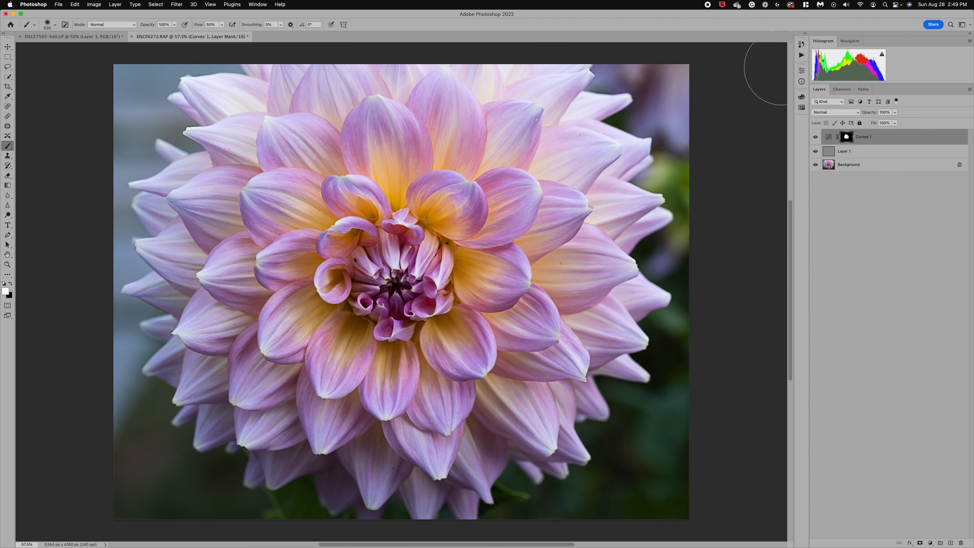
pyautogui.click(829, 165)
pyautogui.press('super+j')
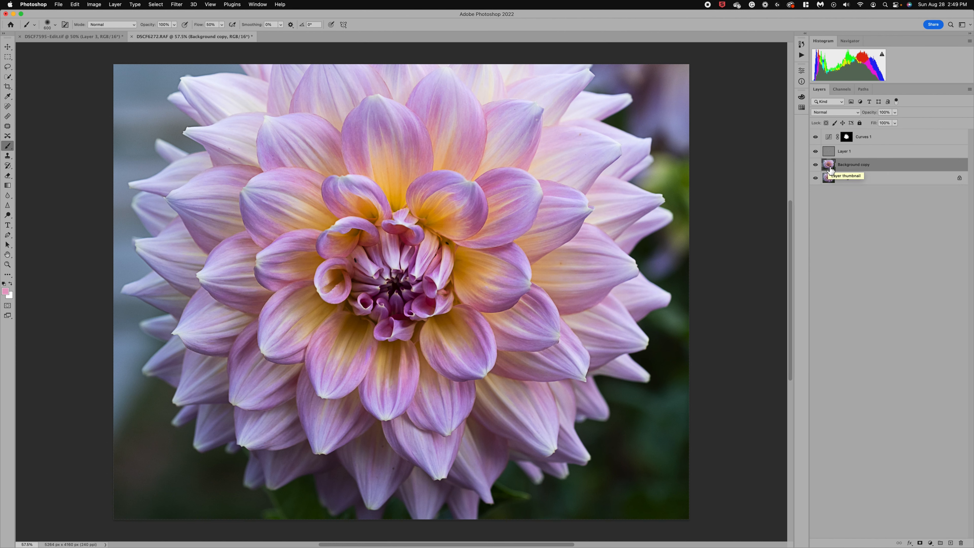
pyautogui.click(8, 207)
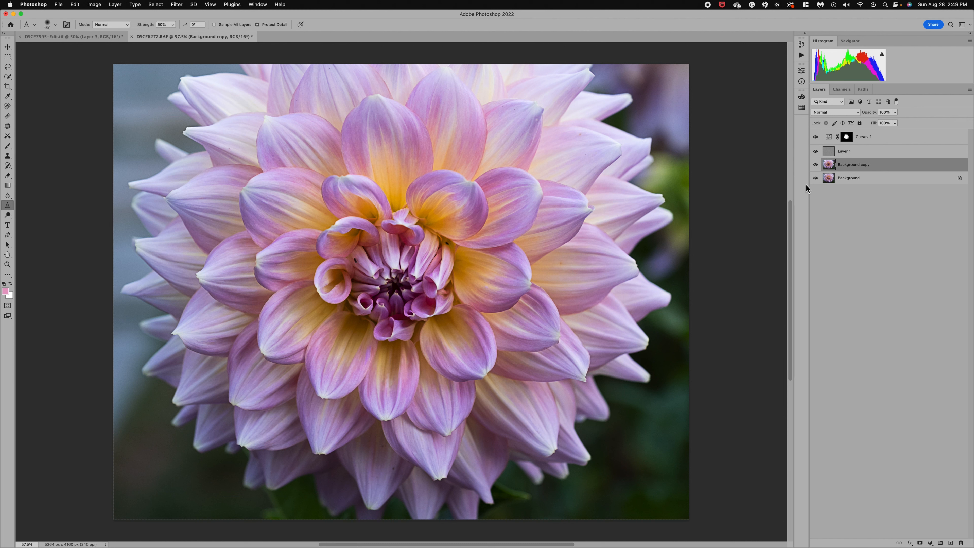
pyautogui.click(815, 152)
# Sharpen the inner petals to the right of the flower's centre on the Background copy with an enlarged Sharpen brush at 50% strength
pyautogui.press(']')
pyautogui.press(']')
pyautogui.press(']')
pyautogui.press(']')
pyautogui.press(']')
pyautogui.press(']')
pyautogui.moveTo(466, 193)
pyautogui.mouseDown()
pyautogui.moveTo(442, 196)
pyautogui.moveTo(483, 212)
pyautogui.moveTo(505, 237)
pyautogui.moveTo(488, 300)
pyautogui.moveTo(503, 291)
pyautogui.moveTo(448, 360)
pyautogui.moveTo(459, 349)
pyautogui.mouseUp()
pyautogui.scroll(2, 880, 156)
pyautogui.scroll(2, 897, 115)
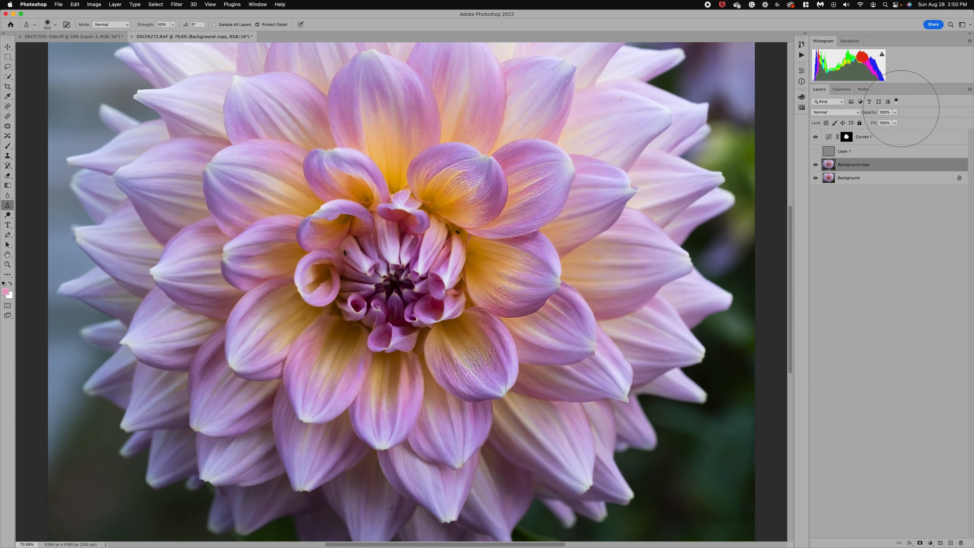
pyautogui.scroll(1, 901, 108)
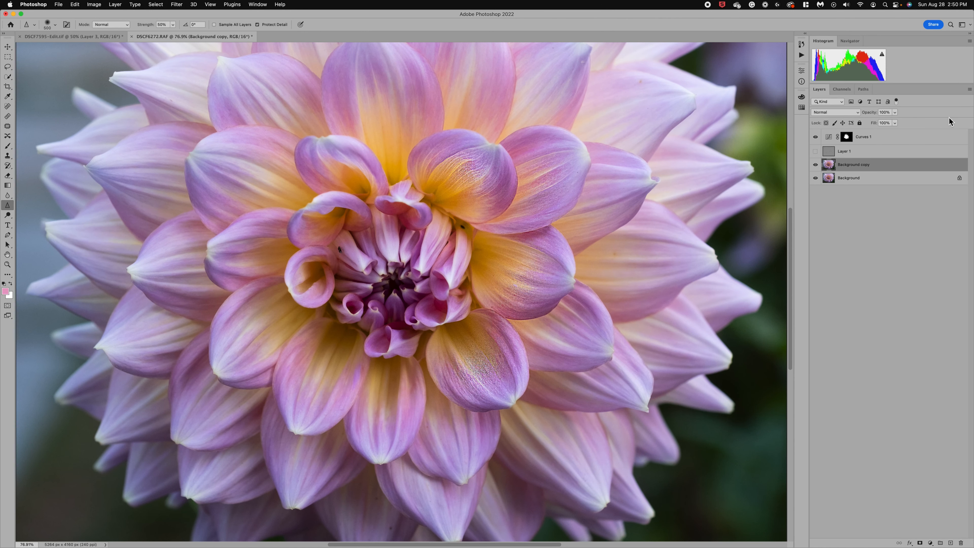
# Hide the sharpened Background copy and make a fresh duplicate of the Background layer
pyautogui.click(894, 112)
pyautogui.click(816, 164)
pyautogui.click(830, 180)
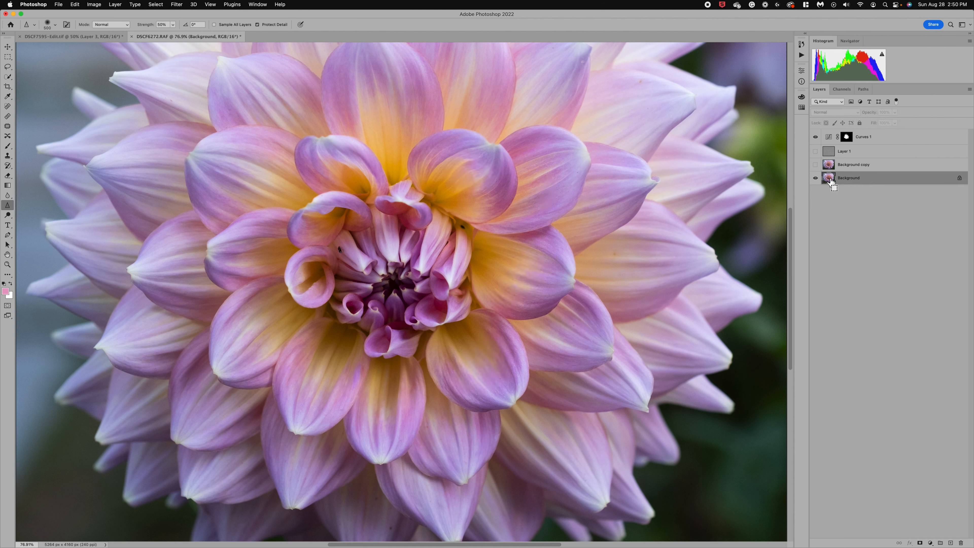
pyautogui.press('super+j')
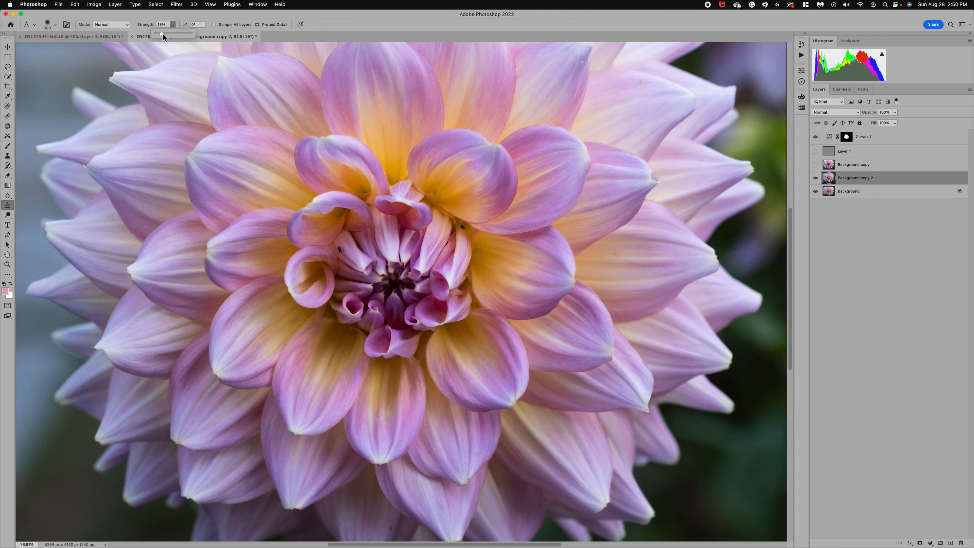
# Set the Sharpen tool's strength to 20% and reduce its brush size
pyautogui.click(163, 34)
pyautogui.press('[')
pyautogui.press('[')
pyautogui.press('[')
pyautogui.press('[')
pyautogui.press('[')
pyautogui.press('[')
# Compare the flower with and without the second Background copy, leaving the layer visible
pyautogui.click(815, 178)
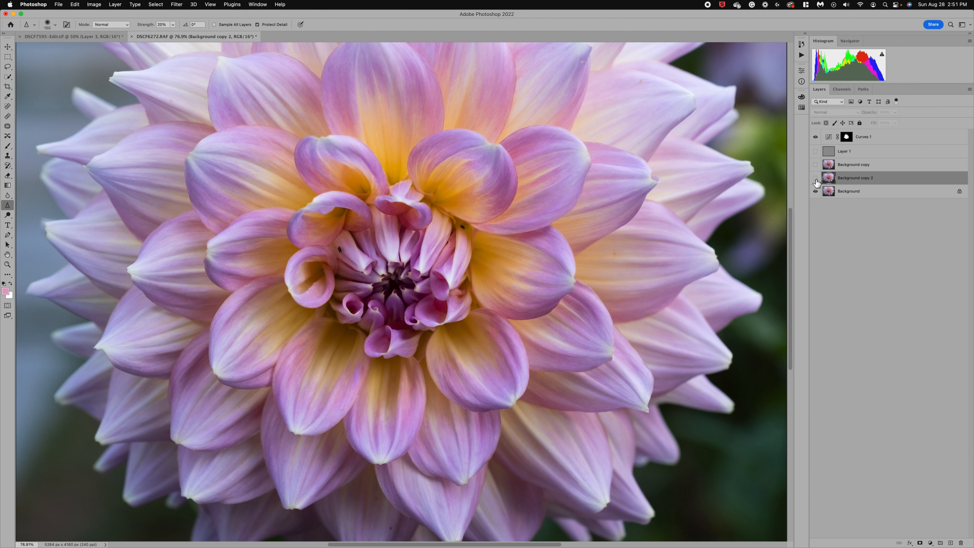
pyautogui.click(815, 178)
pyautogui.click(816, 178)
pyautogui.click(815, 178)
# Set the Sharpen strength to 48% and sharpen the yellow inner petal above the flower's centre, comparing the copy on and off
pyautogui.click(173, 24)
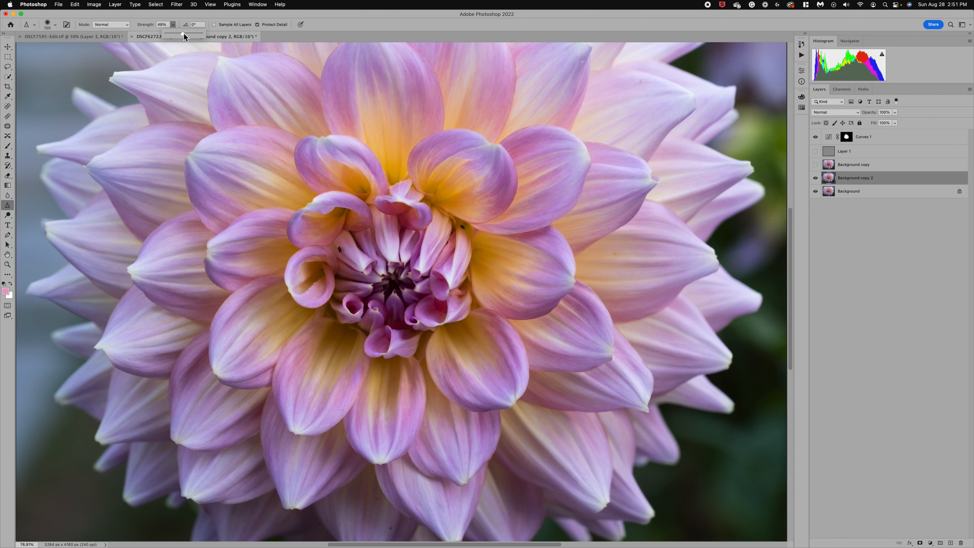
pyautogui.moveTo(425, 176)
pyautogui.mouseDown()
pyautogui.moveTo(417, 153)
pyautogui.moveTo(439, 138)
pyautogui.moveTo(474, 138)
pyautogui.moveTo(514, 155)
pyautogui.moveTo(527, 176)
pyautogui.moveTo(505, 220)
pyautogui.moveTo(468, 225)
pyautogui.moveTo(448, 212)
pyautogui.moveTo(501, 216)
pyautogui.moveTo(510, 180)
pyautogui.moveTo(500, 157)
pyautogui.moveTo(506, 195)
pyautogui.moveTo(503, 149)
pyautogui.moveTo(513, 189)
pyautogui.moveTo(504, 216)
pyautogui.moveTo(446, 223)
pyautogui.moveTo(485, 209)
pyautogui.moveTo(435, 203)
pyautogui.moveTo(413, 158)
pyautogui.moveTo(447, 129)
pyautogui.moveTo(413, 172)
pyautogui.moveTo(428, 146)
pyautogui.moveTo(469, 137)
pyautogui.moveTo(423, 154)
pyautogui.moveTo(437, 145)
pyautogui.moveTo(505, 146)
pyautogui.moveTo(471, 134)
pyautogui.moveTo(493, 145)
pyautogui.moveTo(476, 138)
pyautogui.moveTo(496, 203)
pyautogui.mouseUp()
pyautogui.moveTo(458, 188)
pyautogui.mouseDown()
pyautogui.moveTo(483, 154)
pyautogui.moveTo(491, 193)
pyautogui.moveTo(486, 222)
pyautogui.mouseUp()
pyautogui.click(815, 178)
pyautogui.click(815, 178)
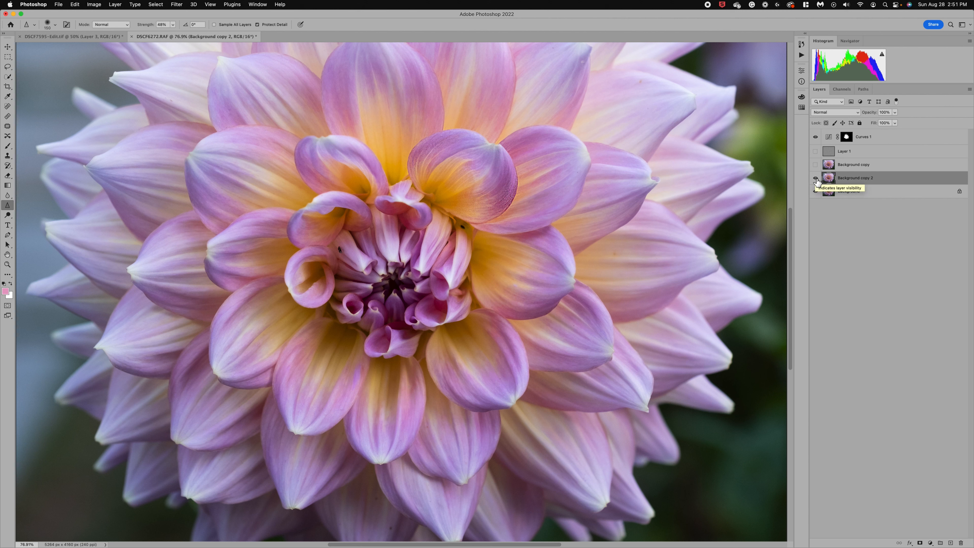
# Hide the second sharpened copy and duplicate the Background layer once more
pyautogui.click(816, 178)
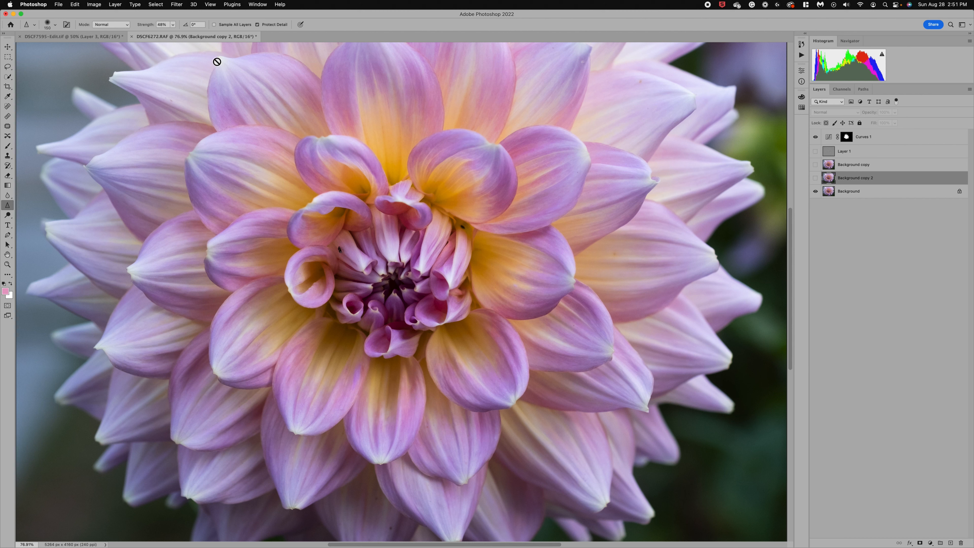
pyautogui.click(832, 193)
pyautogui.press('super+j')
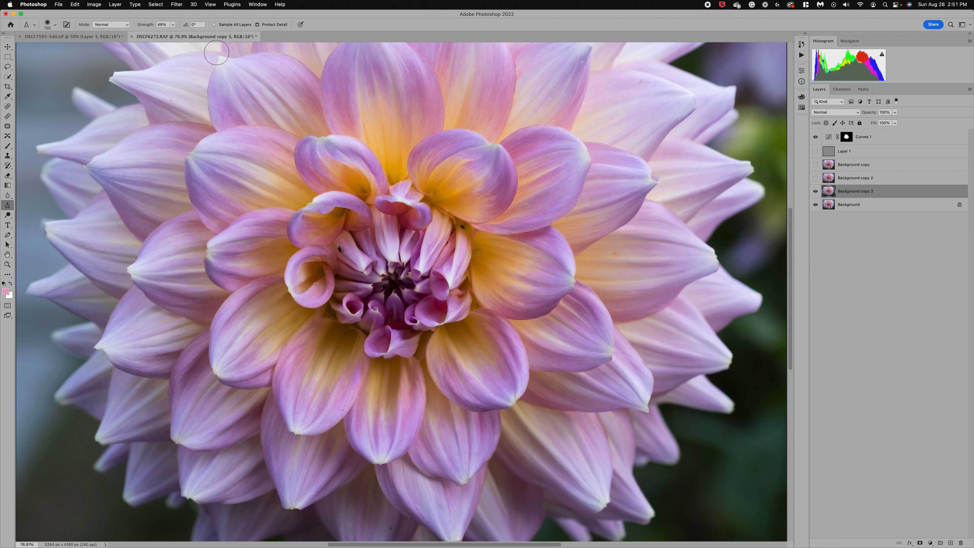
# Apply the Find Edges filter to the third Background copy
pyautogui.press('super+0')
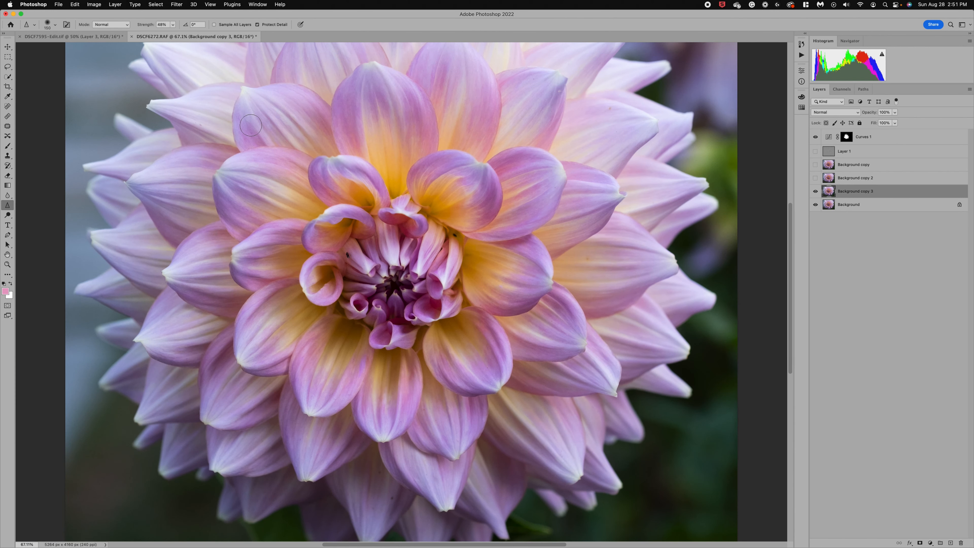
pyautogui.click(176, 4)
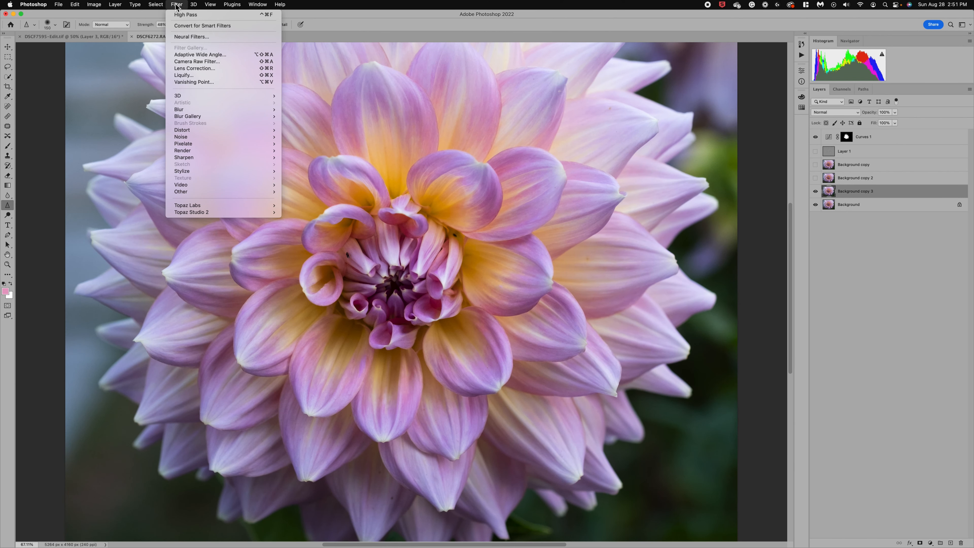
pyautogui.moveTo(224, 173)
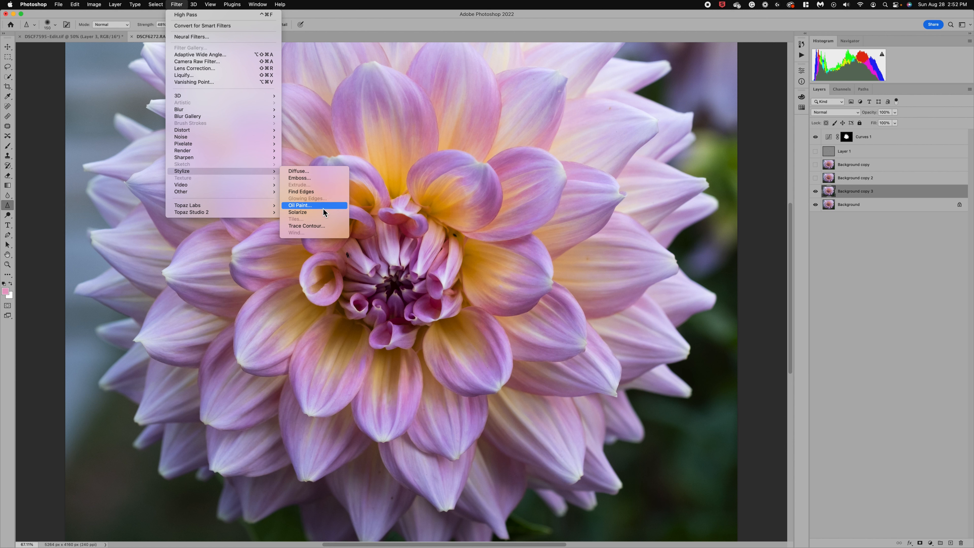
pyautogui.click(323, 191)
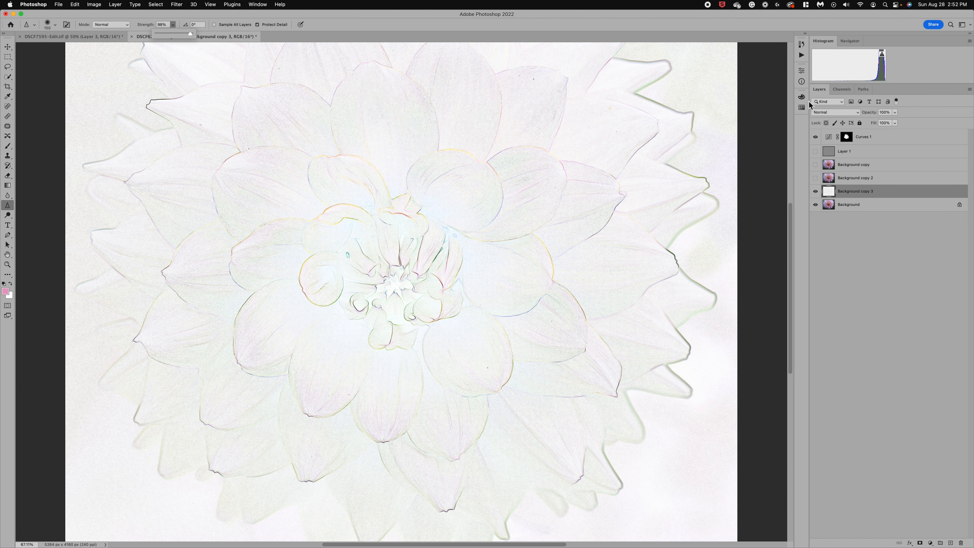
# Blend the Find Edges layer with Color Burn at about 55% opacity, comparing the photo with and without it
pyautogui.click(857, 113)
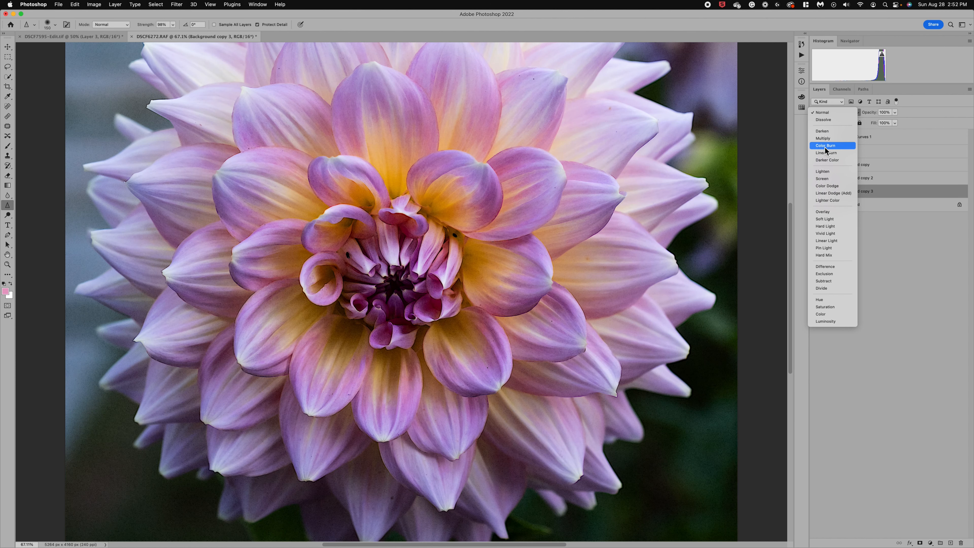
pyautogui.click(825, 146)
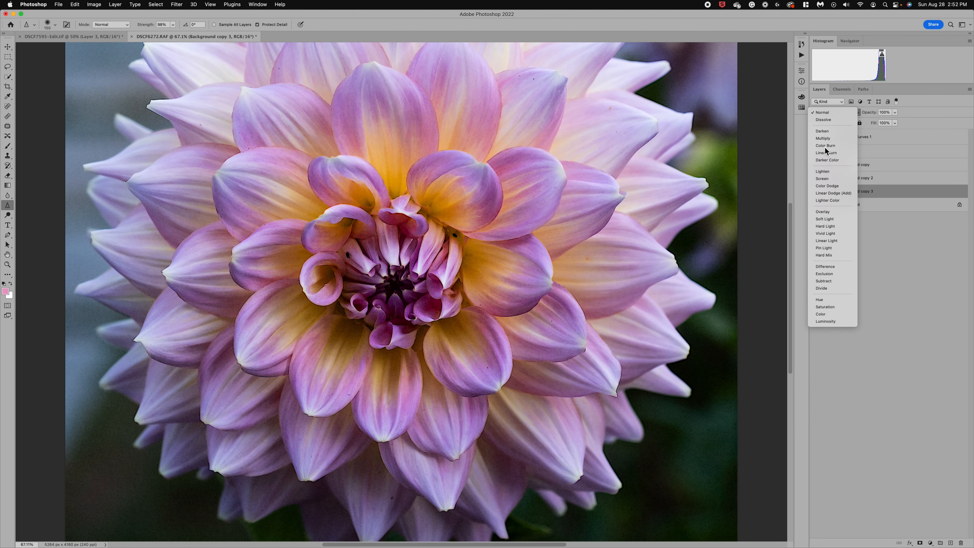
pyautogui.click(895, 112)
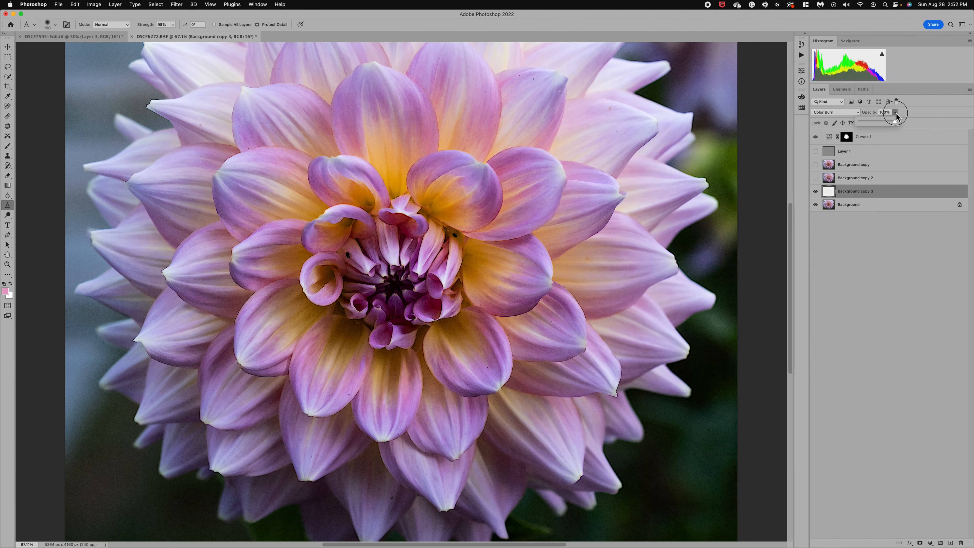
pyautogui.click(881, 122)
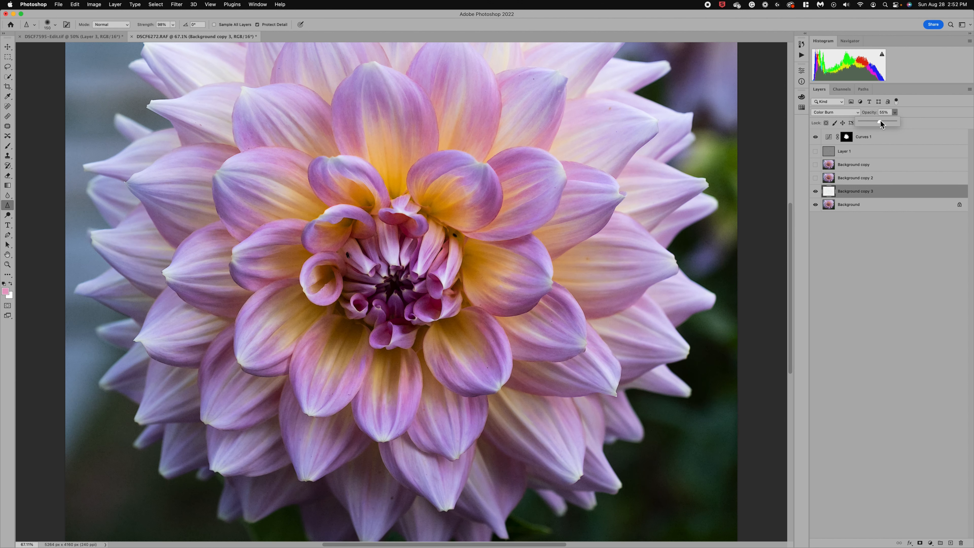
pyautogui.click(814, 192)
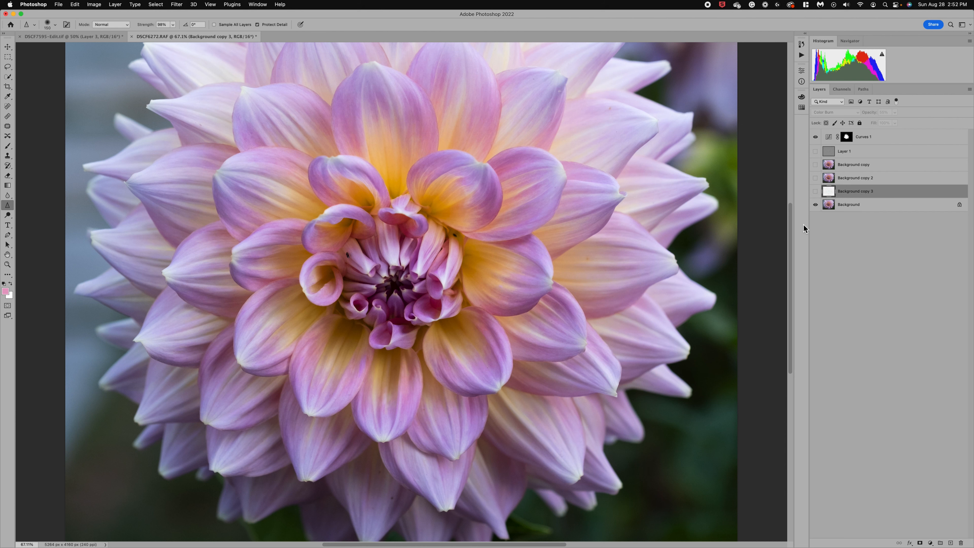
pyautogui.click(815, 191)
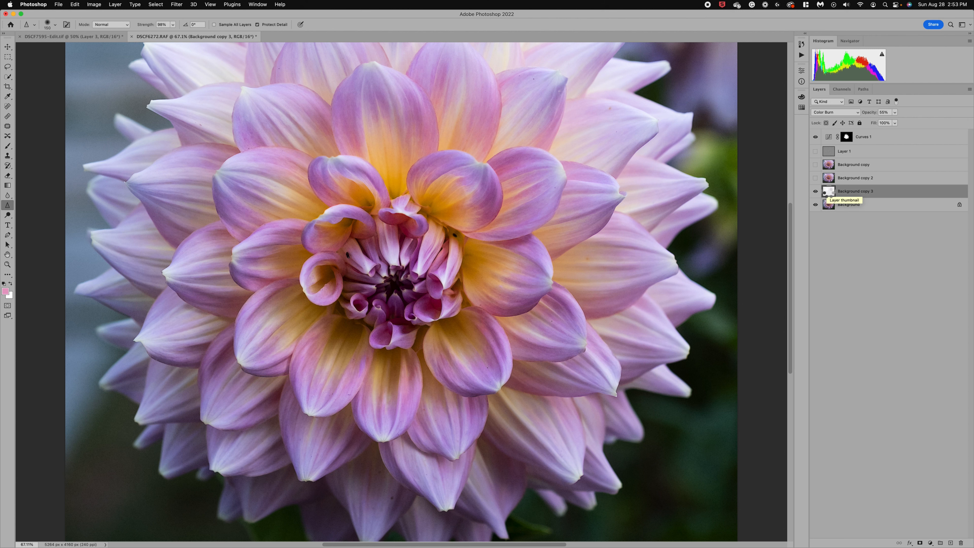
# Stamp the visible layers into a new layer above the Find Edges copy and open the Reduce Noise filter on it
pyautogui.press('super+alt+shift+e')
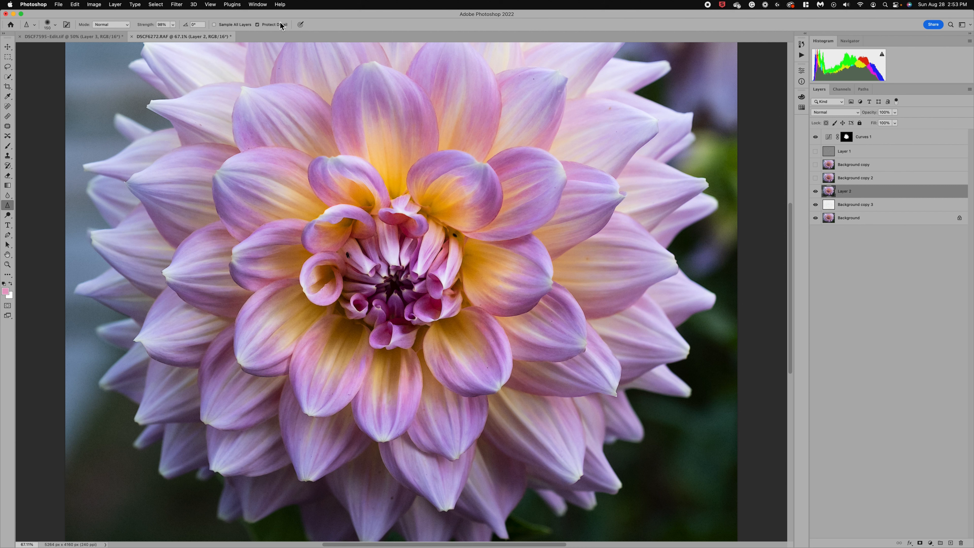
pyautogui.click(176, 5)
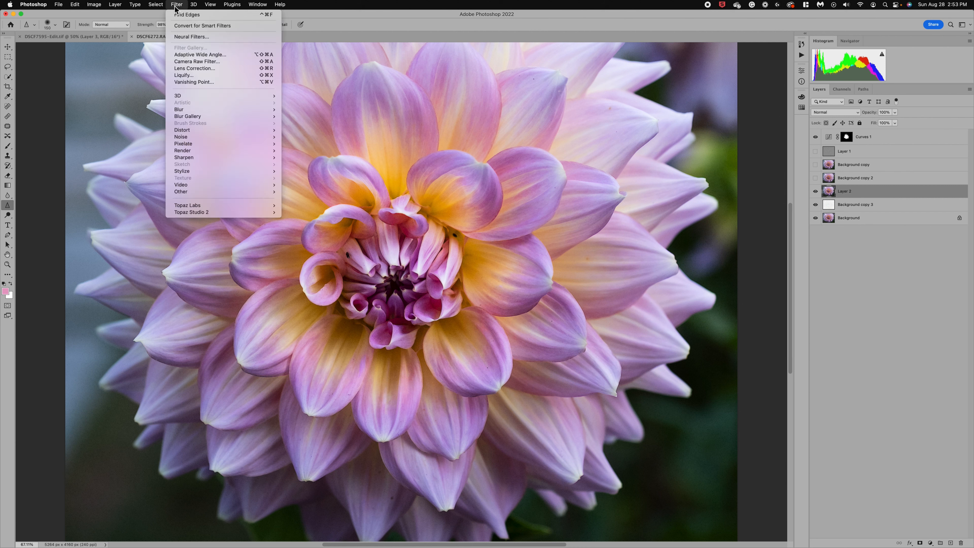
pyautogui.moveTo(211, 193)
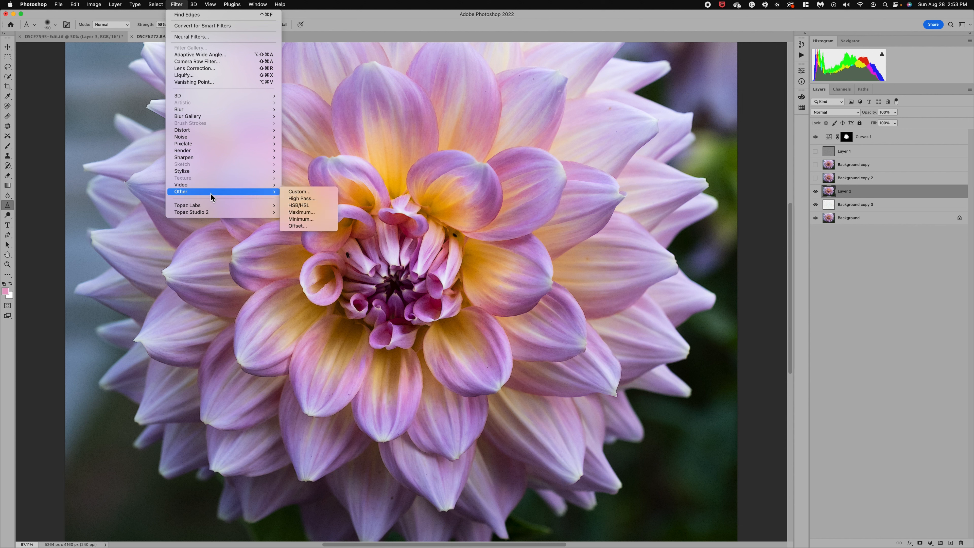
pyautogui.moveTo(210, 173)
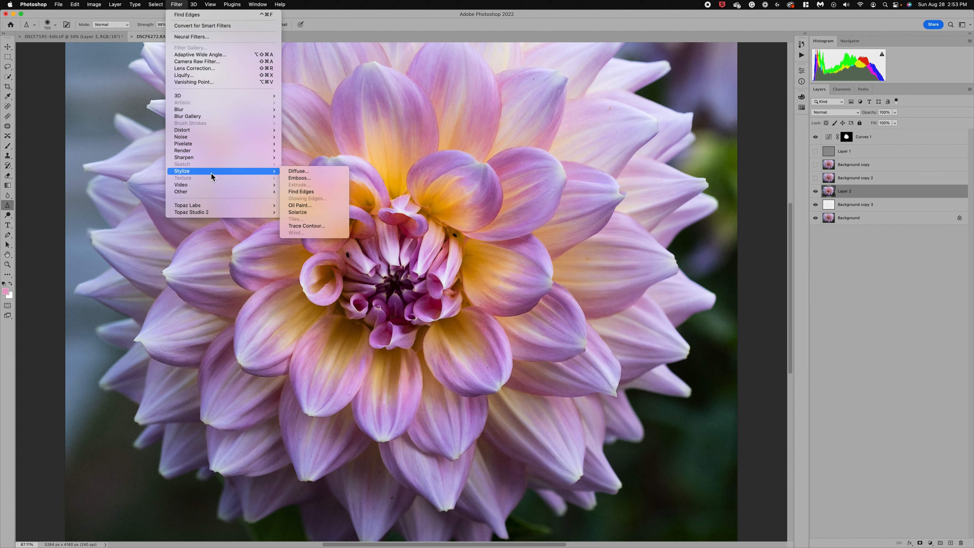
pyautogui.moveTo(212, 138)
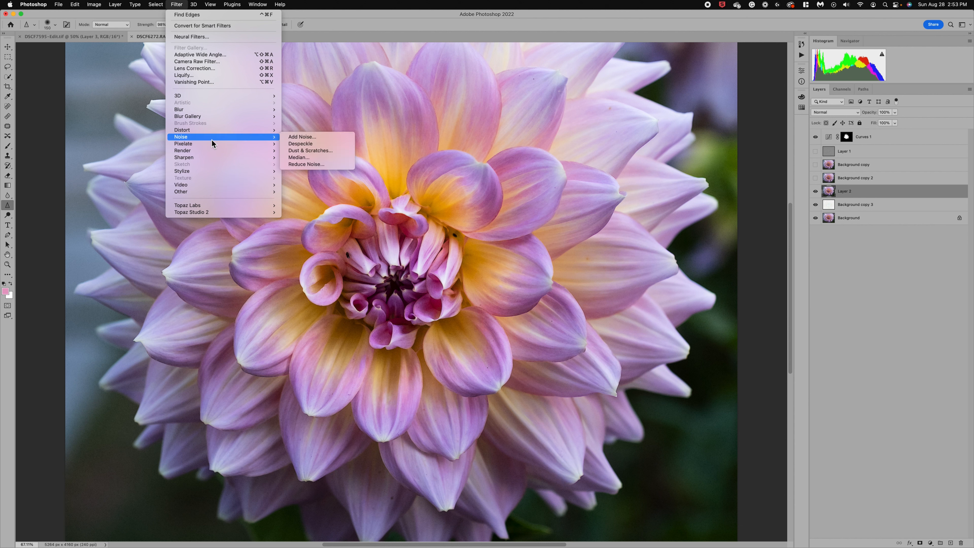
pyautogui.click(301, 165)
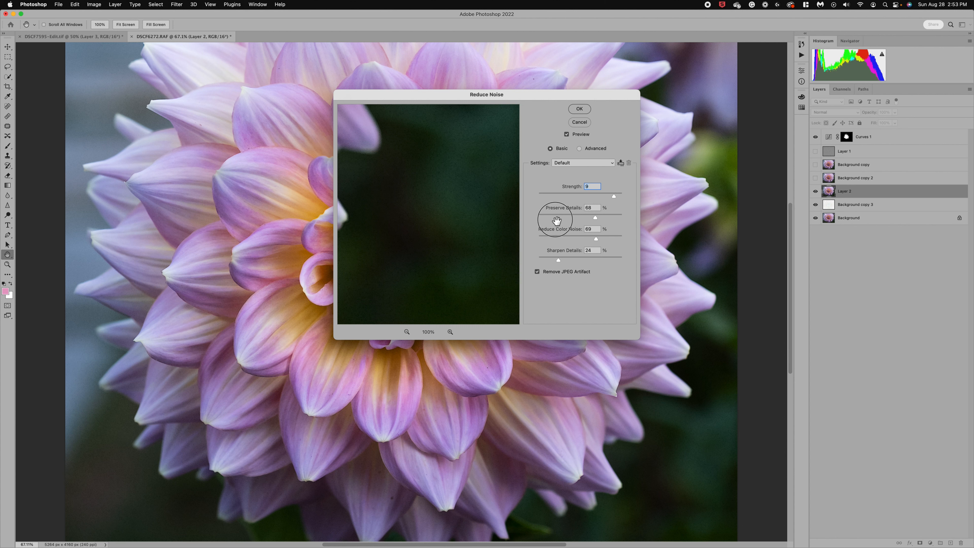
# Set Reduce Noise's Preserve Details to 29% and bring flower petals into the filter preview
pyautogui.hscroll(-5, 556, 219)
pyautogui.scroll(2, 556, 219)
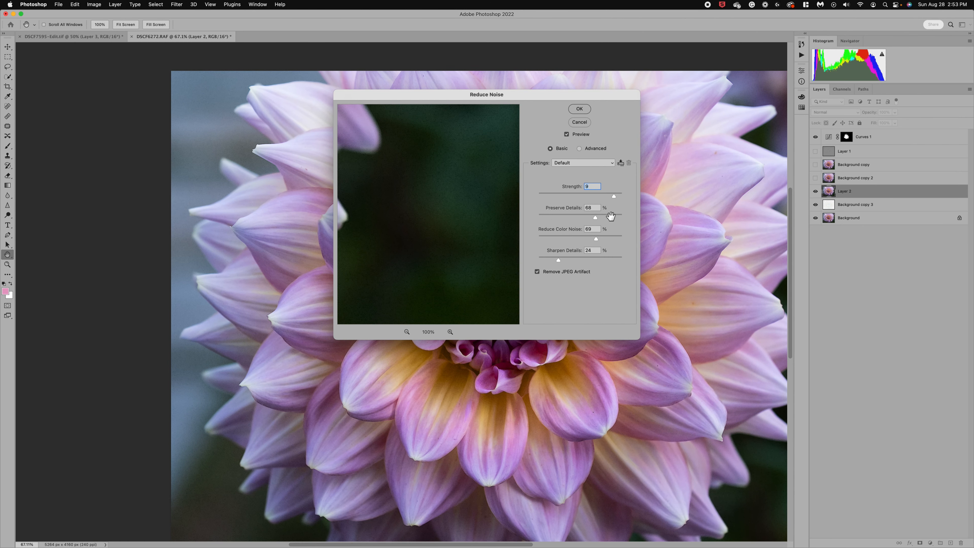
pyautogui.hscroll(-8, 610, 216)
pyautogui.scroll(3, 610, 216)
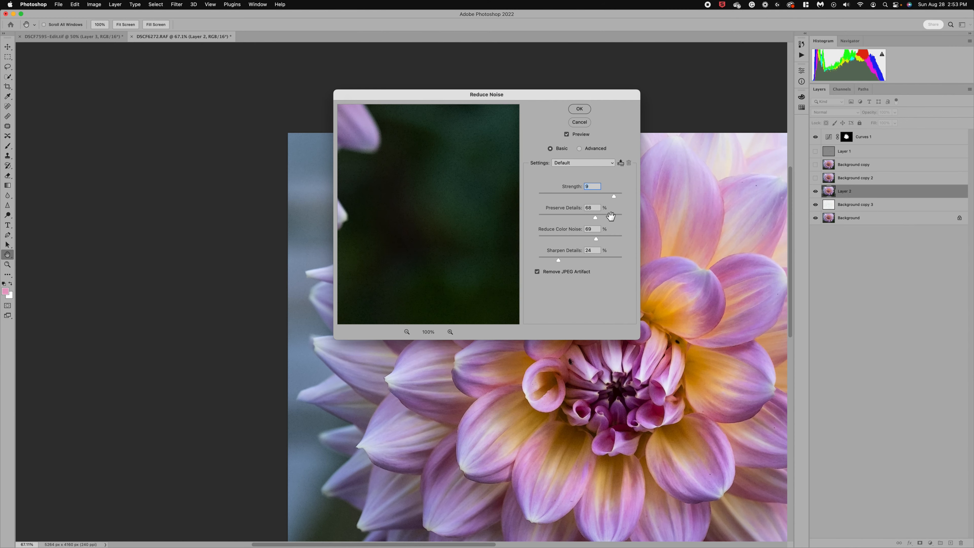
pyautogui.click(714, 295)
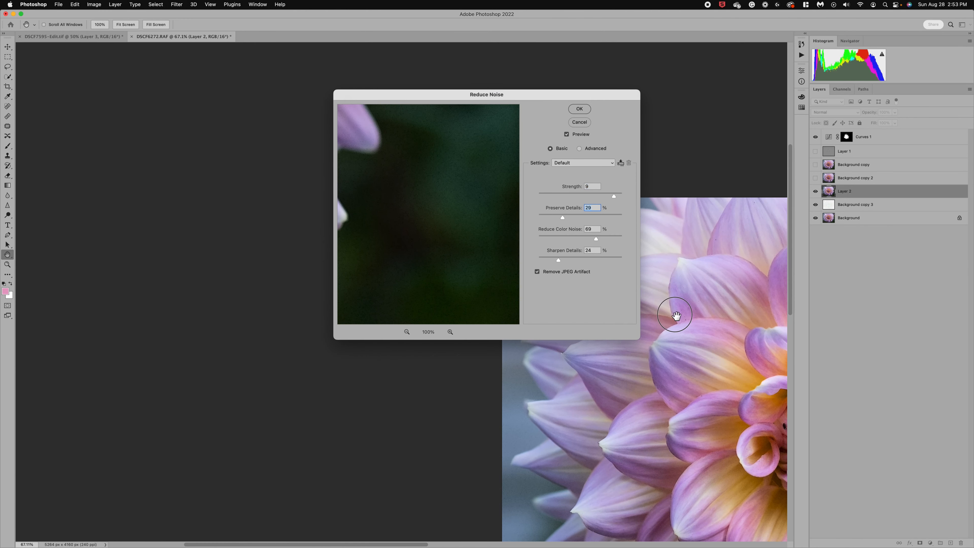
pyautogui.moveTo(422, 214); pyautogui.dragTo(620, 338)
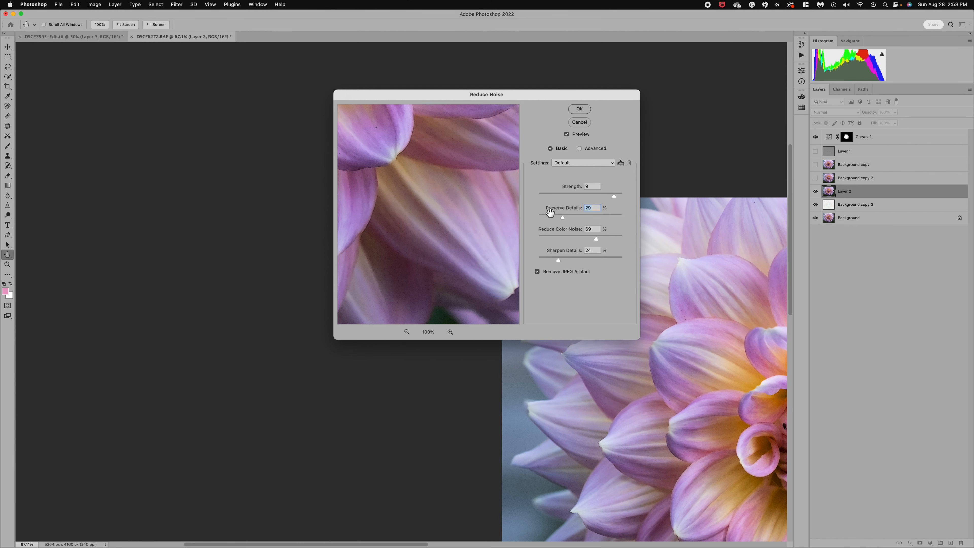
pyautogui.click(564, 221)
pyautogui.moveTo(475, 413); pyautogui.dragTo(380, 419)
pyautogui.hscroll(-10, 381, 419)
pyautogui.scroll(-3, 380, 419)
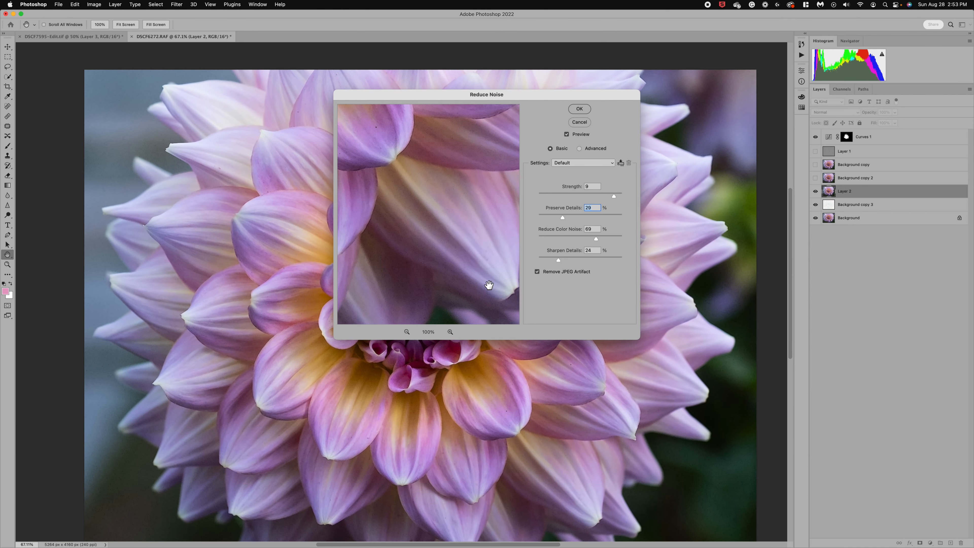
# Apply Reduce Noise to the stamped layer with Preserve Details 9%, Reduce Color Noise 15% and Sharpen Details 12%
pyautogui.moveTo(562, 218); pyautogui.dragTo(552, 218)
pyautogui.moveTo(596, 238); pyautogui.dragTo(549, 238)
pyautogui.moveTo(559, 260); pyautogui.dragTo(549, 260)
pyautogui.hotkey('shift', 'Tab')
pyautogui.moveTo(549, 260); pyautogui.dragTo(555, 262)
pyautogui.press('Tab')
pyautogui.moveTo(576, 261); pyautogui.dragTo(548, 260)
pyautogui.moveTo(549, 238); pyautogui.dragTo(550, 238)
pyautogui.moveTo(550, 220); pyautogui.dragTo(546, 220)
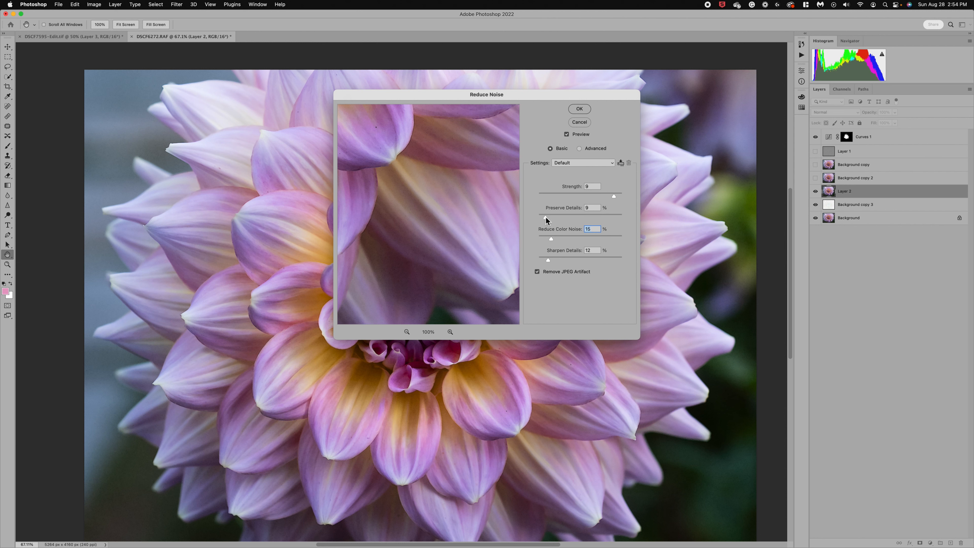
pyautogui.click(581, 109)
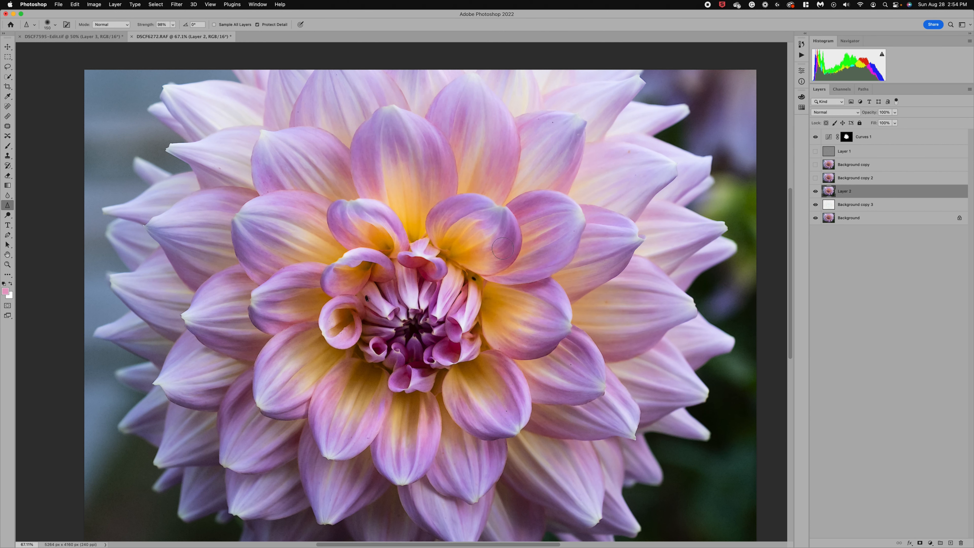
# Compare the dahlia with and without the noise-reduced stamped layer by toggling that layer's visibility several times
pyautogui.click(816, 191)
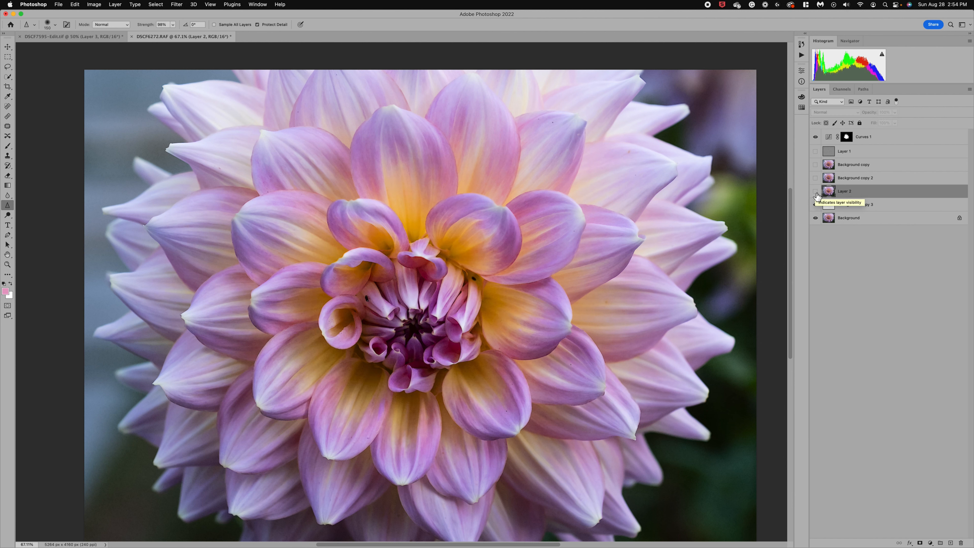
pyautogui.click(815, 191)
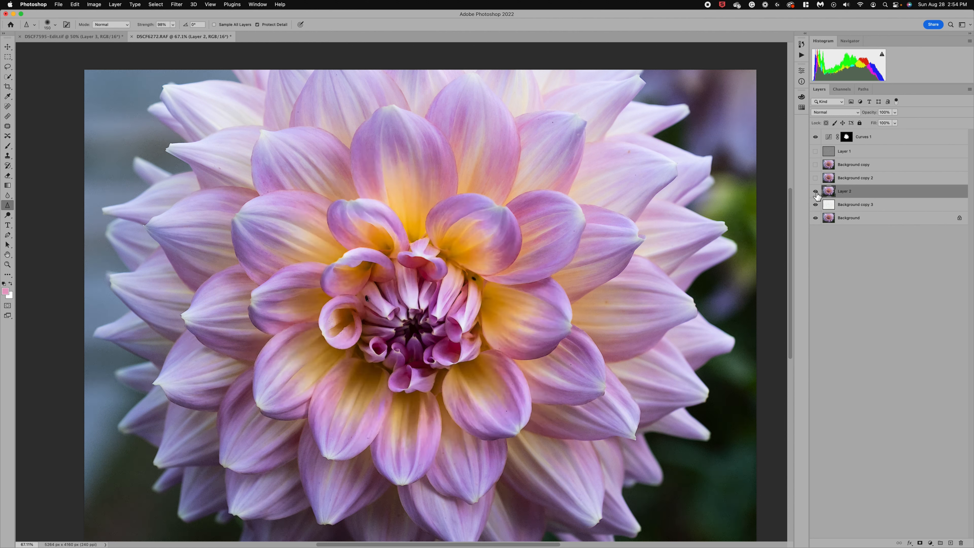
pyautogui.click(816, 191)
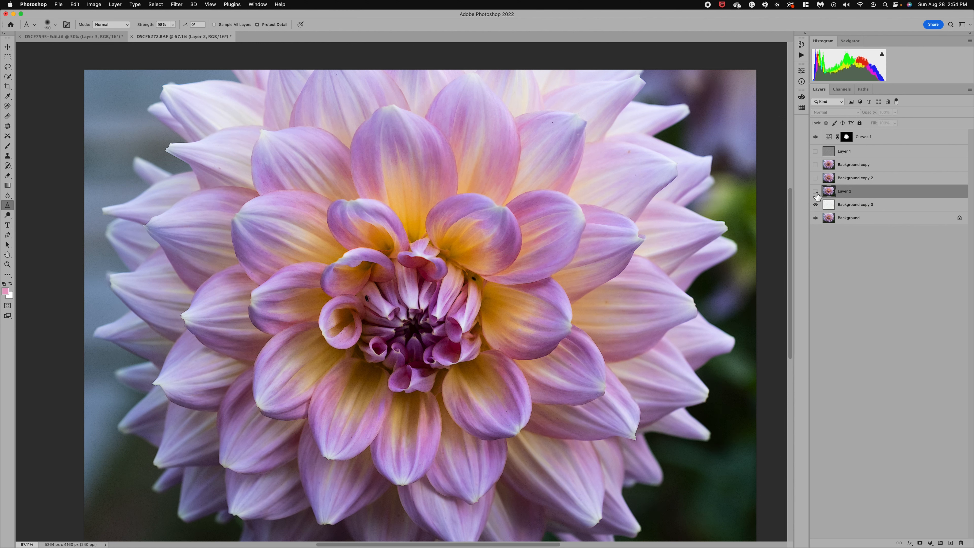
pyautogui.click(816, 192)
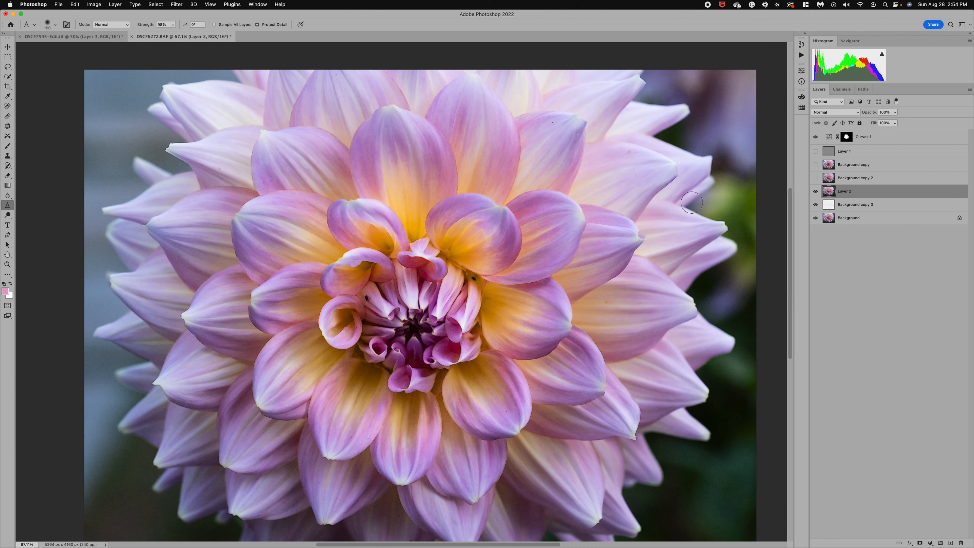
pyautogui.click(816, 191)
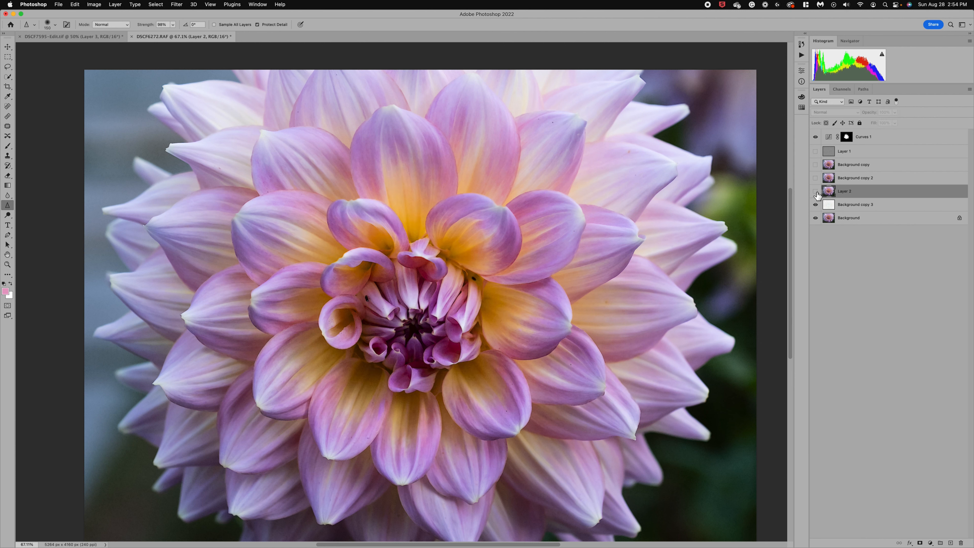
pyautogui.click(816, 192)
pyautogui.click(816, 193)
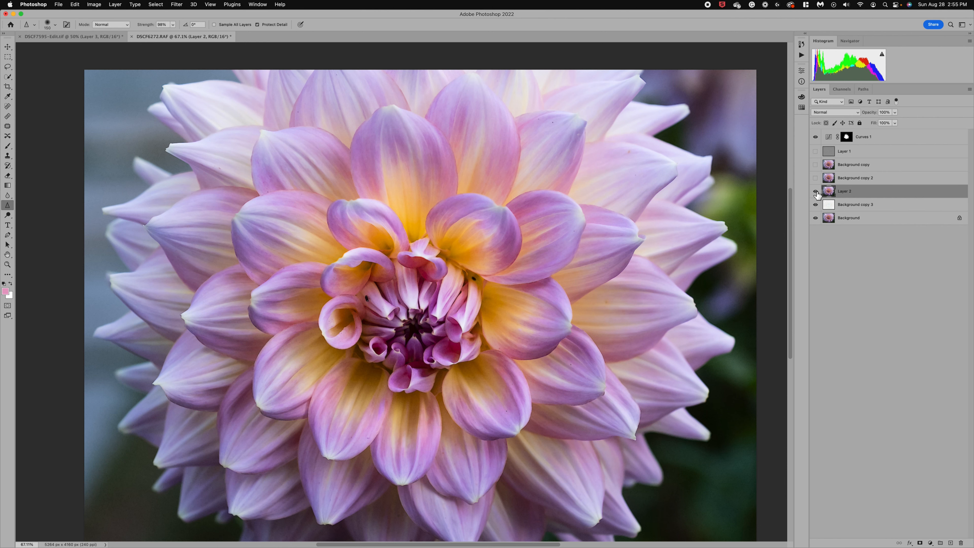
# Switch to Lightroom Classic and send a copy of the dahlia photo with Lightroom adjustments to Topaz Studio 2
pyautogui.click(705, 536)
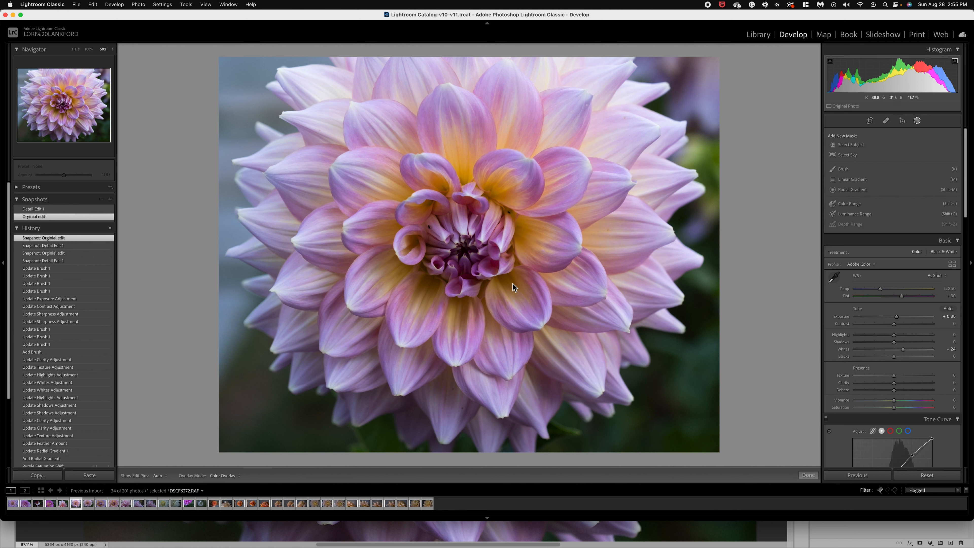
pyautogui.rightClick(534, 293)
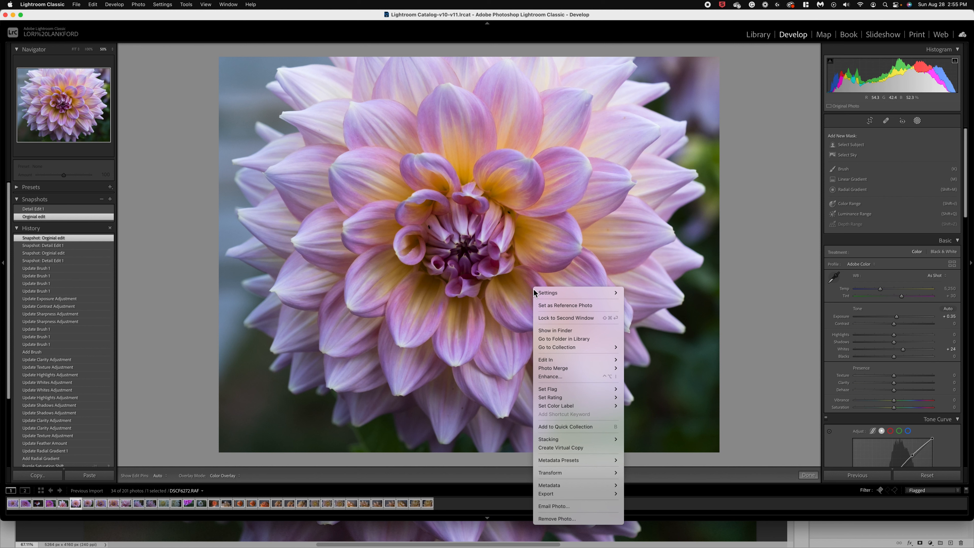
pyautogui.moveTo(567, 360)
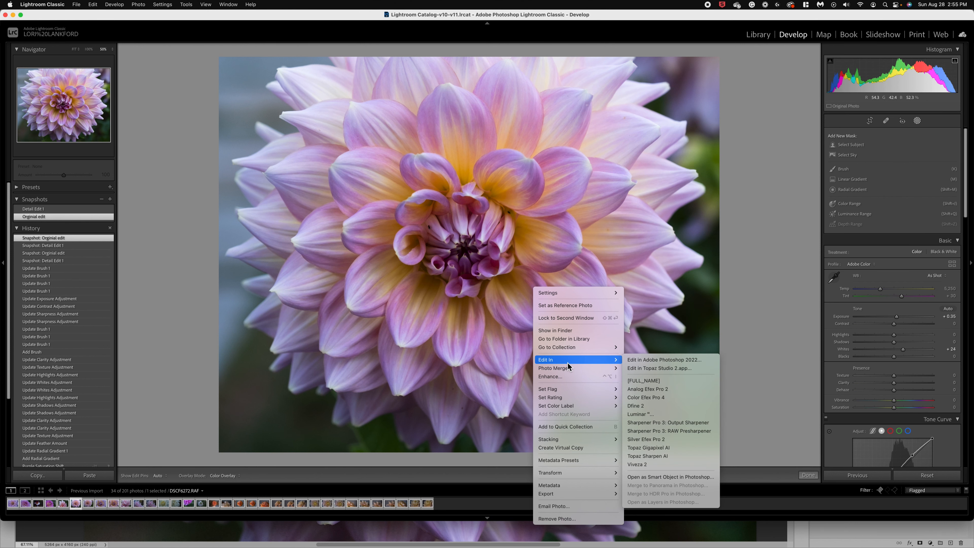
pyautogui.click(650, 369)
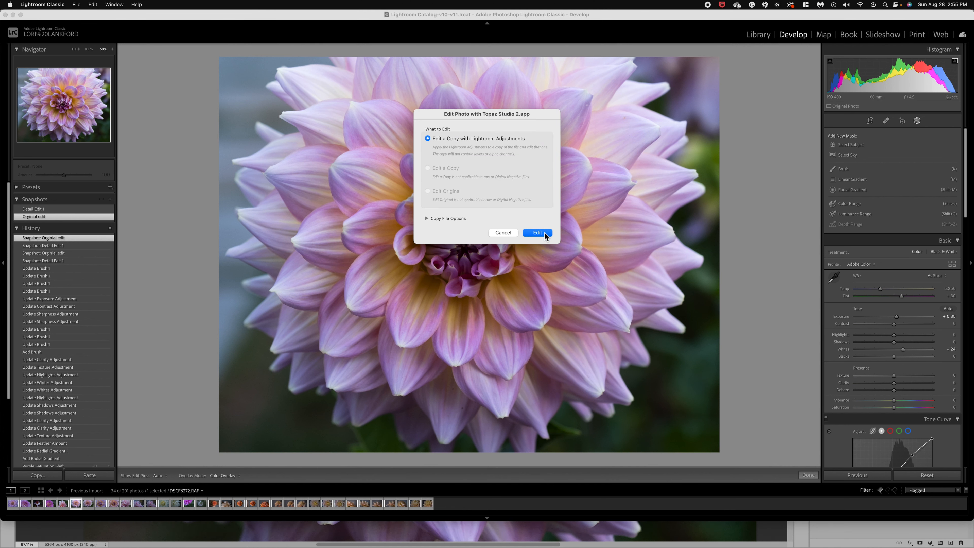
pyautogui.click(545, 234)
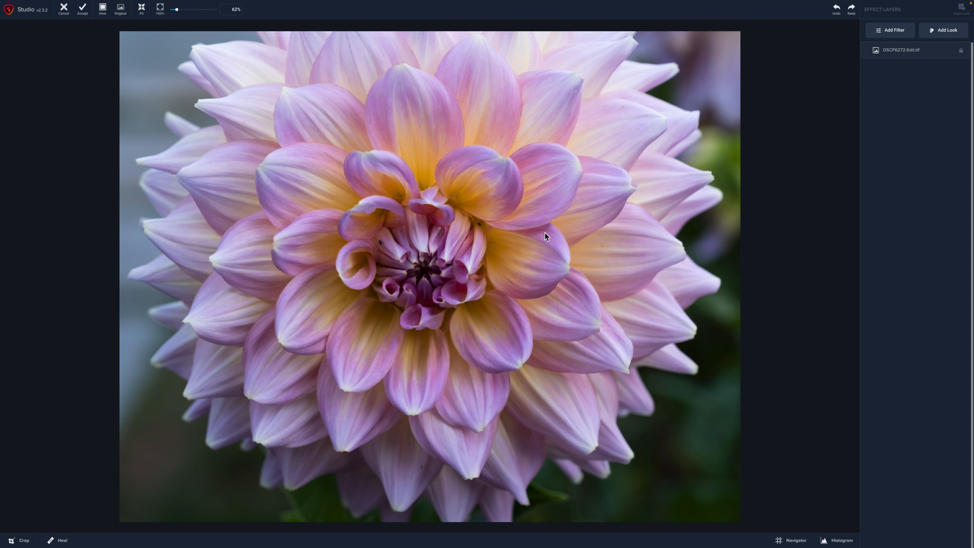
# Add an AI Clear filter and a Precision Detail filter above it with Overall Small Detail at 0.30
pyautogui.click(892, 34)
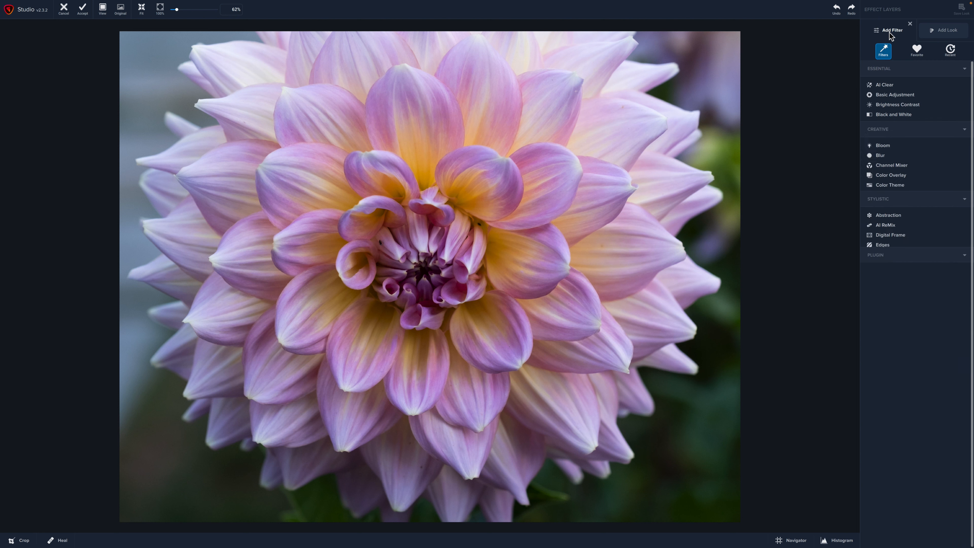
pyautogui.click(884, 87)
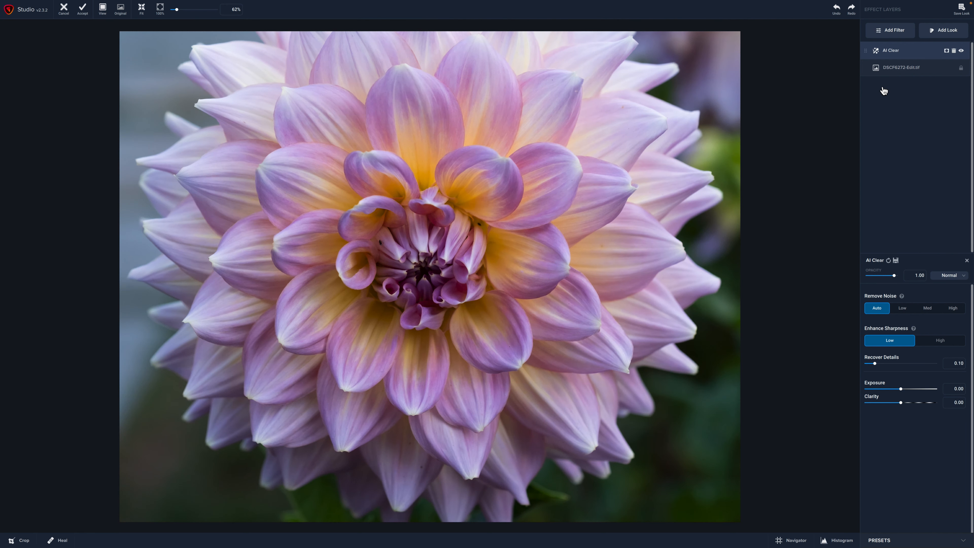
pyautogui.click(898, 33)
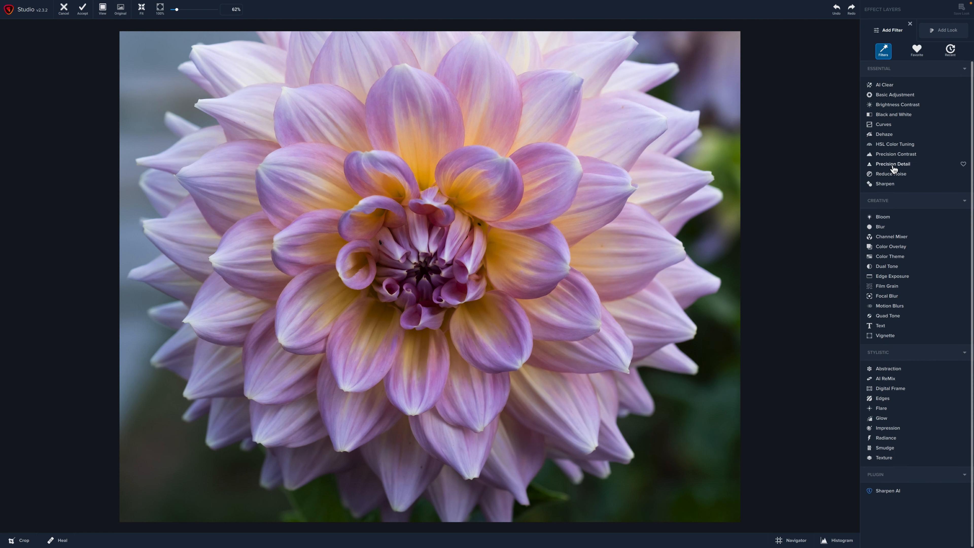
pyautogui.click(884, 167)
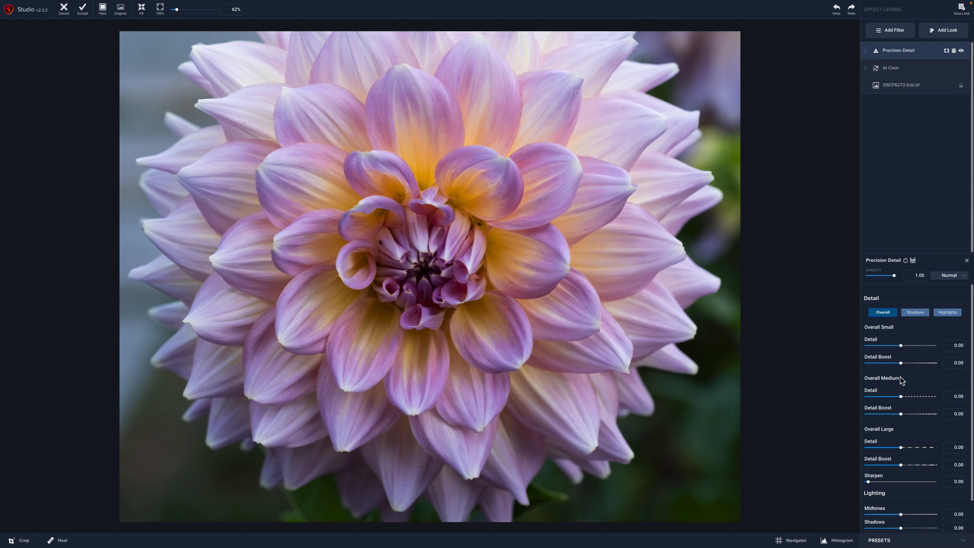
pyautogui.click(906, 346)
pyautogui.moveTo(907, 346); pyautogui.dragTo(911, 346)
# Compare the photo with and without Precision Detail, lower that filter's opacity and leave it disabled
pyautogui.click(961, 51)
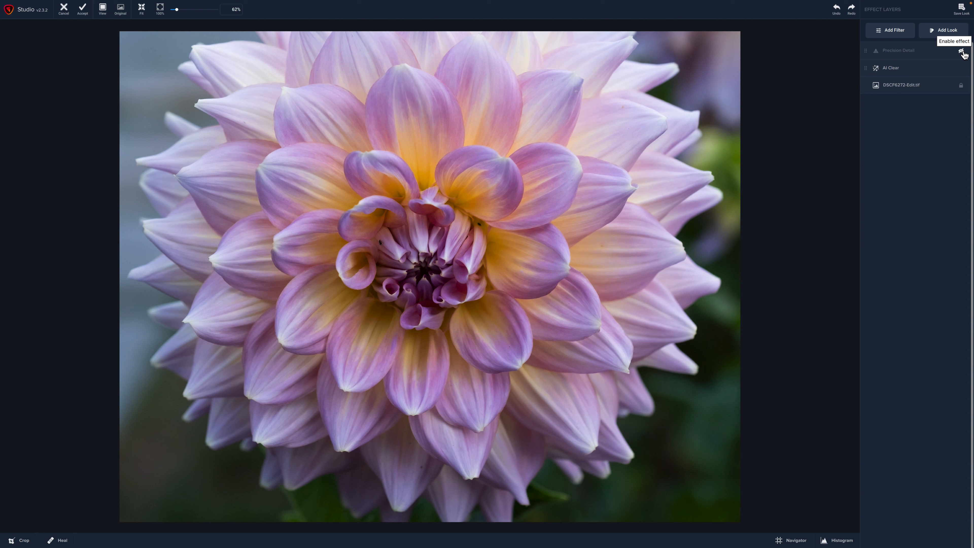
pyautogui.click(962, 51)
pyautogui.click(911, 52)
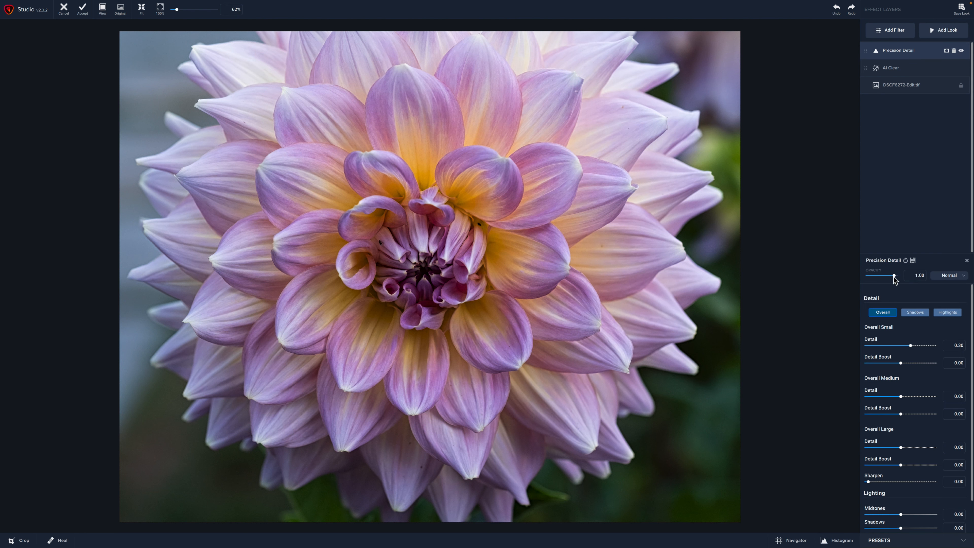
pyautogui.moveTo(894, 275); pyautogui.dragTo(886, 278)
pyautogui.click(961, 51)
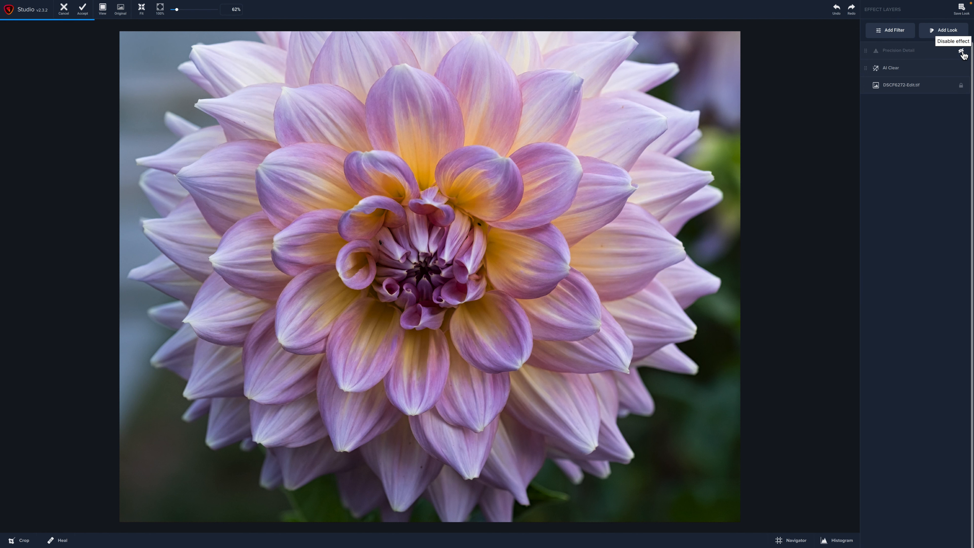
# Apply the recently used Fur and Feathers look to the dahlia at an amount of about 19
pyautogui.click(943, 32)
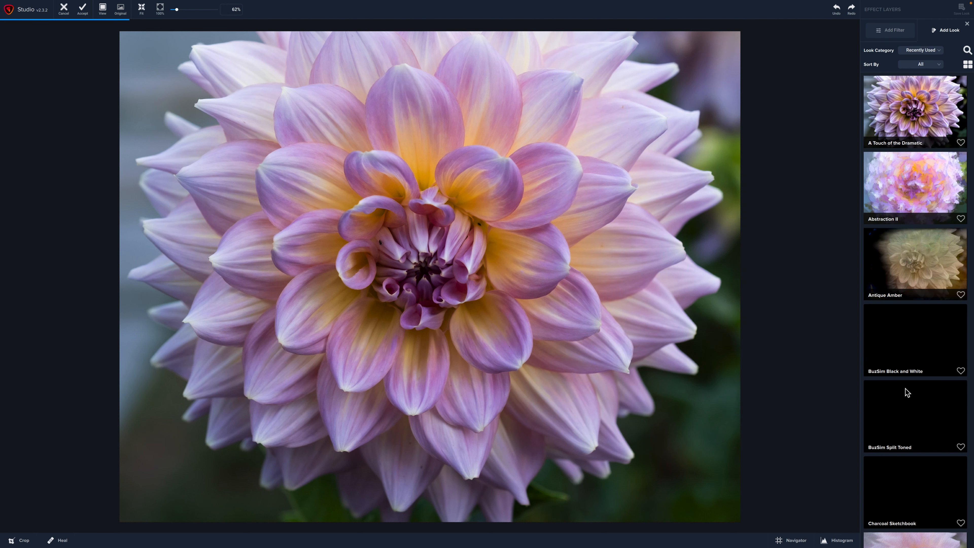
pyautogui.scroll(-8, 925, 324)
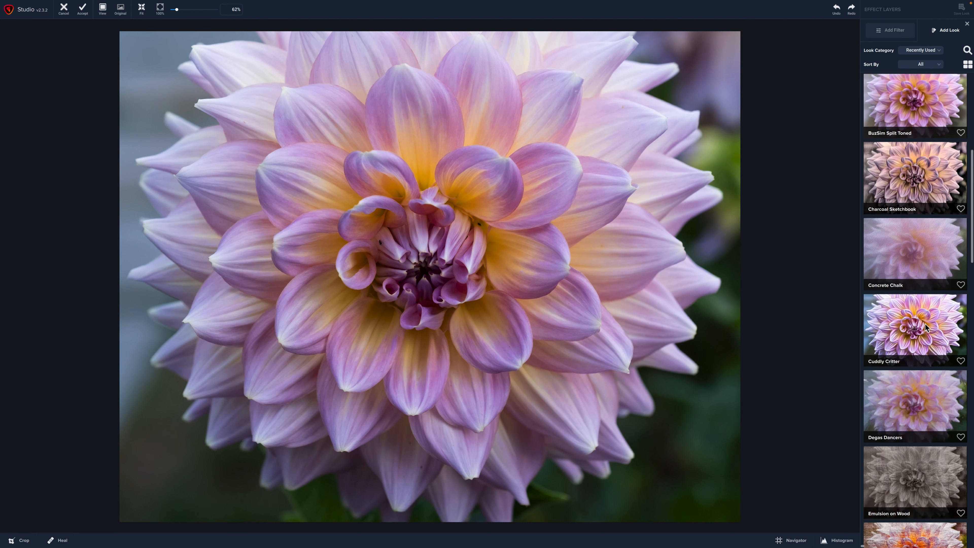
pyautogui.scroll(-6, 924, 324)
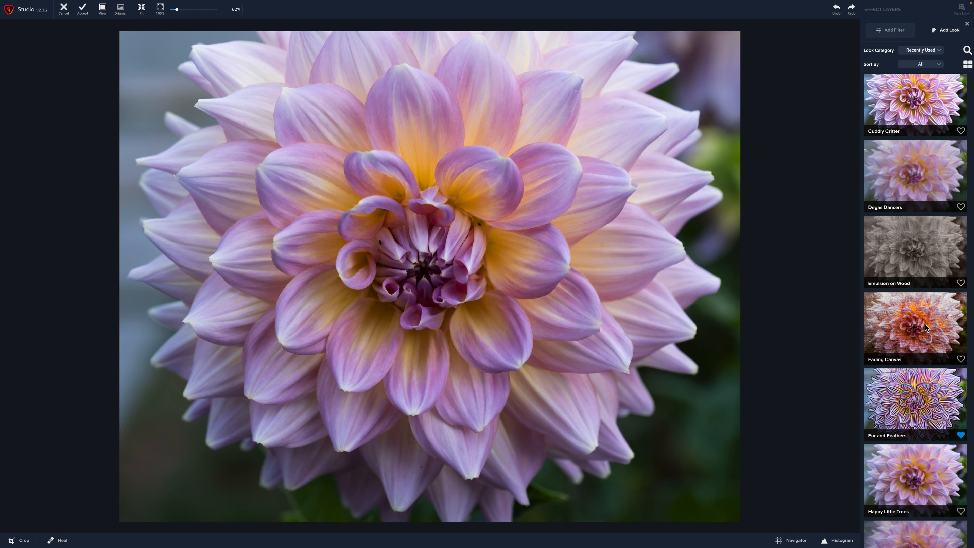
pyautogui.click(919, 409)
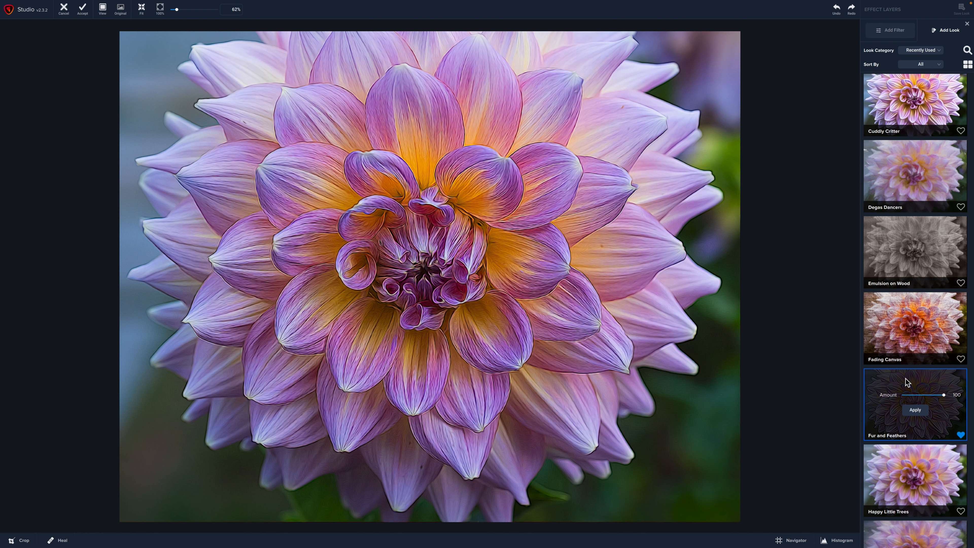
pyautogui.click(908, 396)
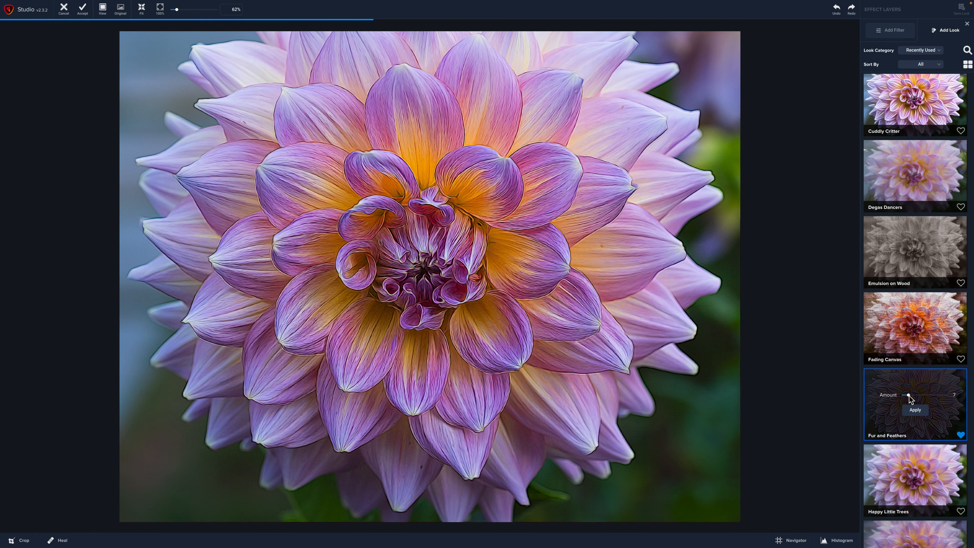
pyautogui.click(914, 394)
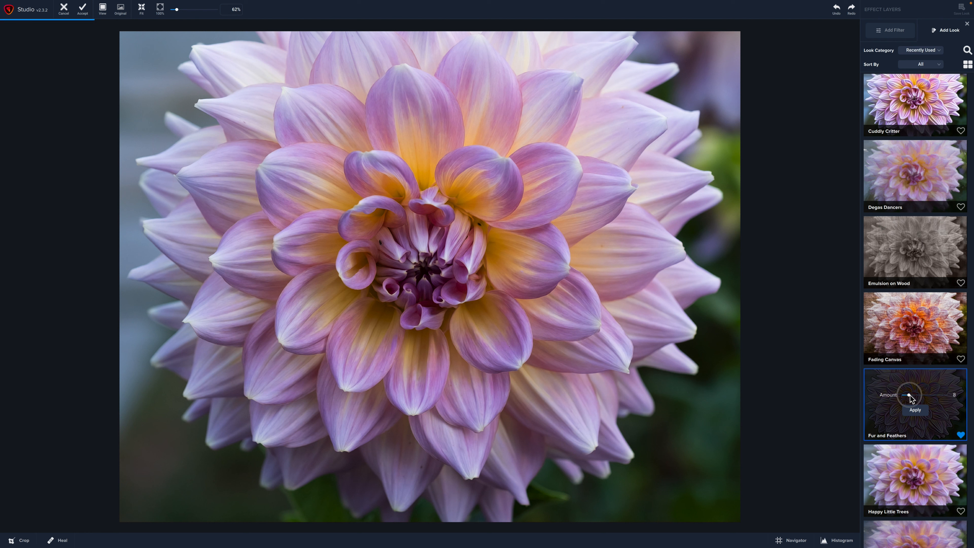
pyautogui.moveTo(915, 395); pyautogui.dragTo(913, 395)
pyautogui.click(914, 410)
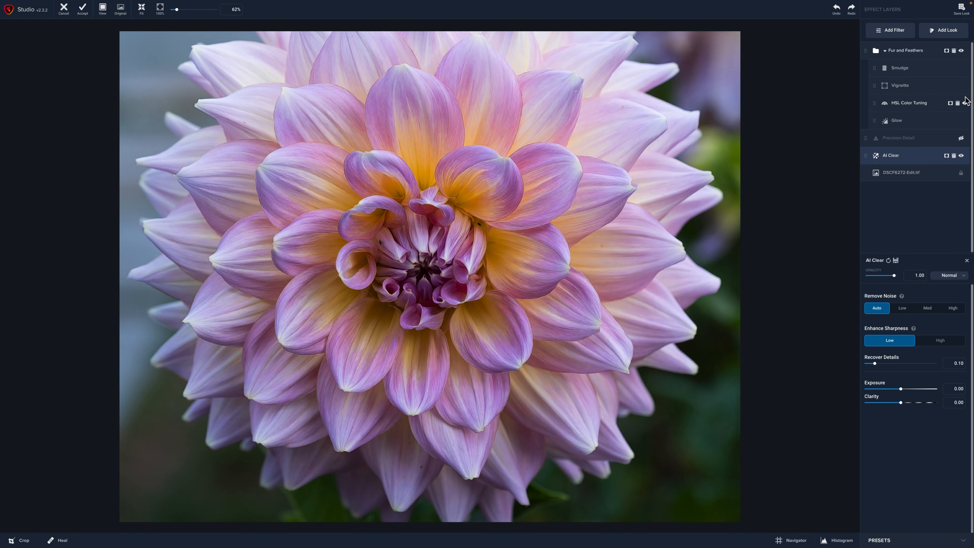
# Slightly lower the opacity of the Fur and Feathers look, comparing the photo with and without it
pyautogui.click(961, 50)
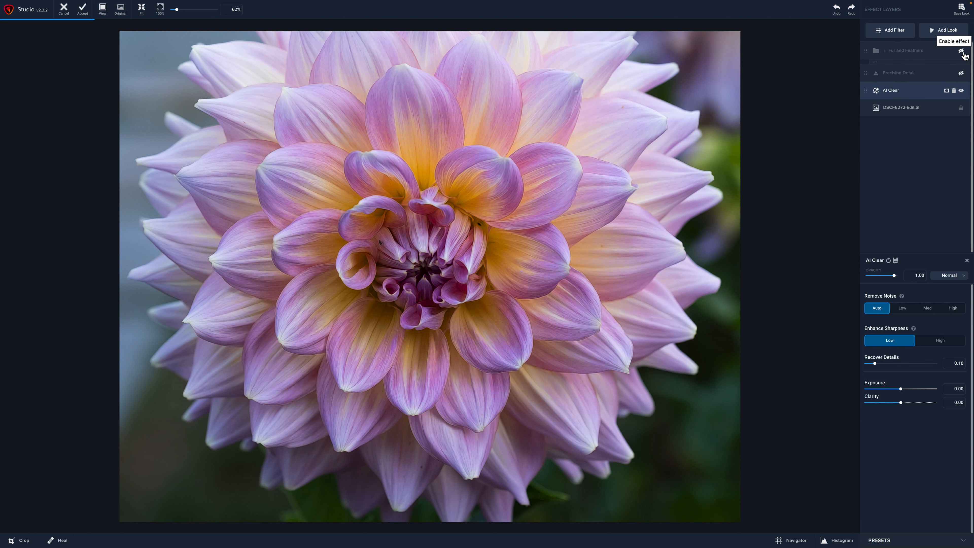
pyautogui.click(963, 53)
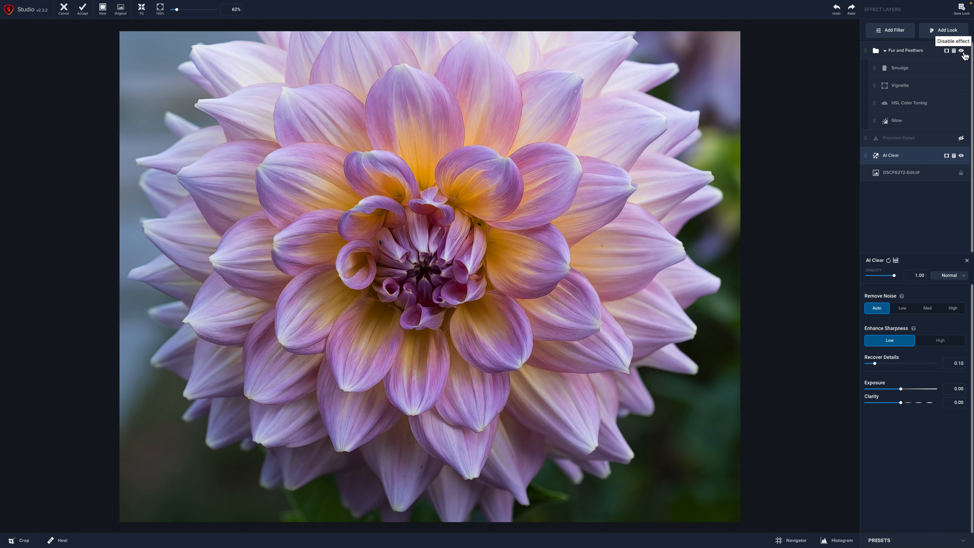
pyautogui.click(902, 52)
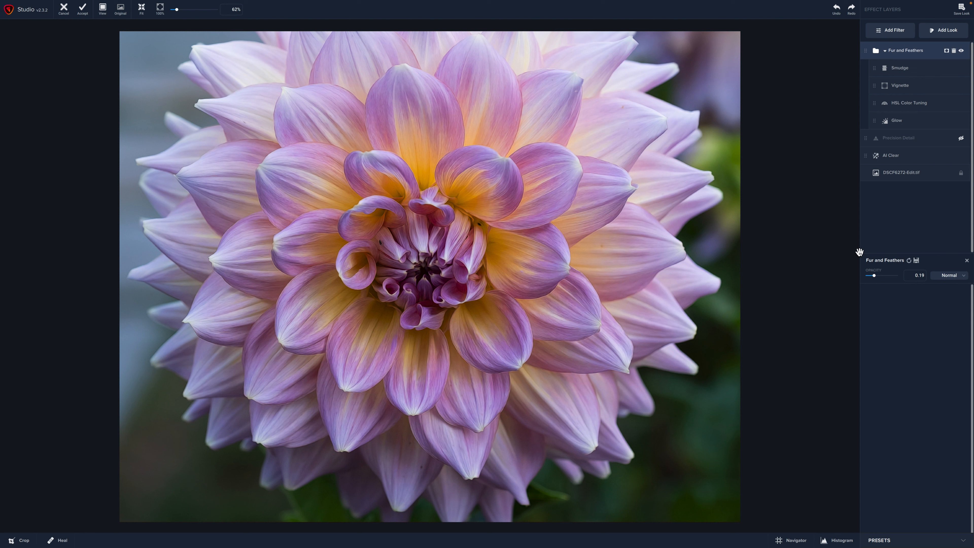
pyautogui.moveTo(874, 276); pyautogui.dragTo(873, 276)
pyautogui.click(962, 51)
pyautogui.click(962, 51)
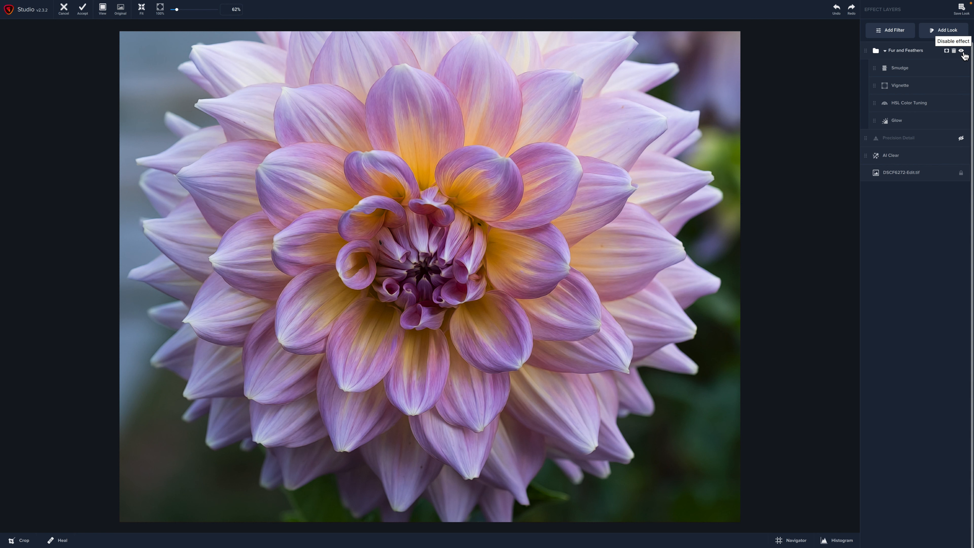
# Accept the Topaz Studio edits and switch back to Lightroom Classic with the edited copy
pyautogui.click(84, 11)
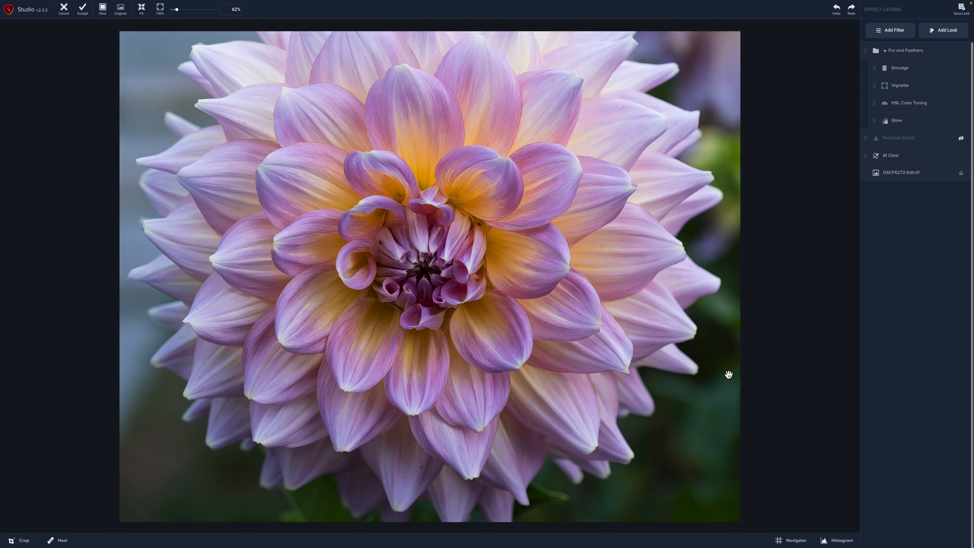
pyautogui.moveTo(671, 545)
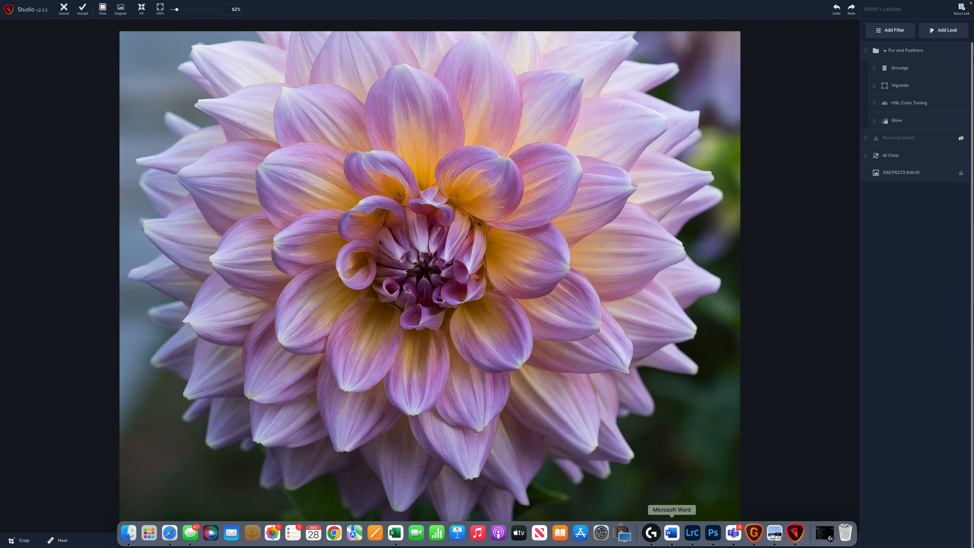
pyautogui.click(695, 538)
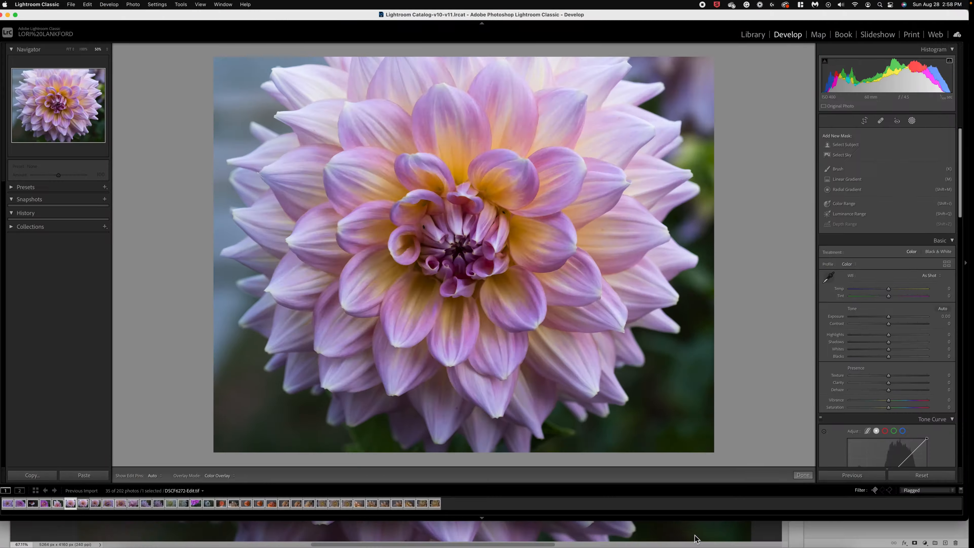